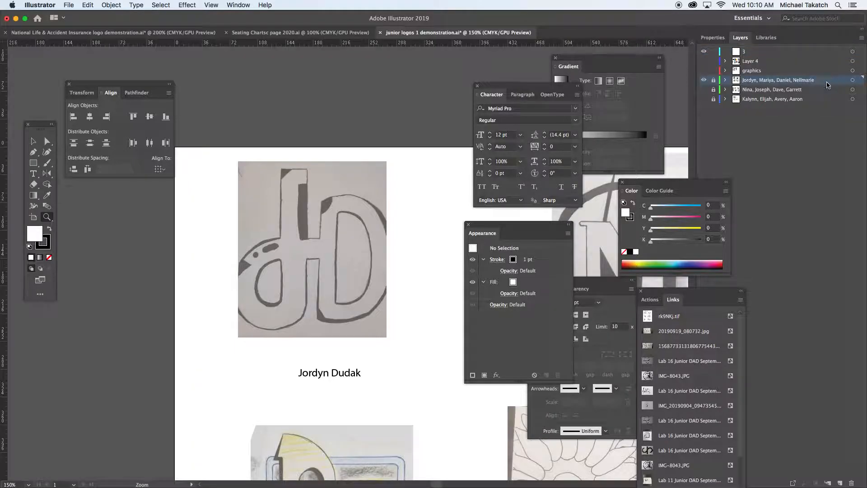
Dim the images on the visible locked sketch layer to 50% and make layer 3 the active layer
left_click_drag(425, 193, 407, 109)
left_click(394, 189)
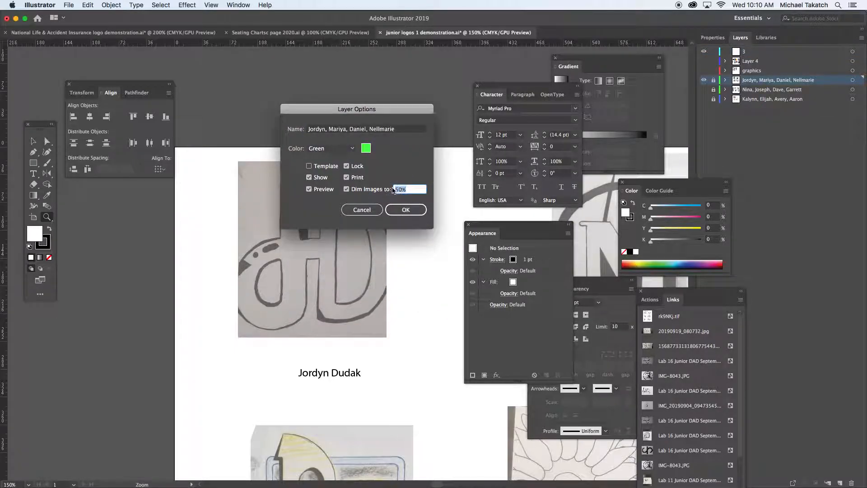
left_click(402, 209)
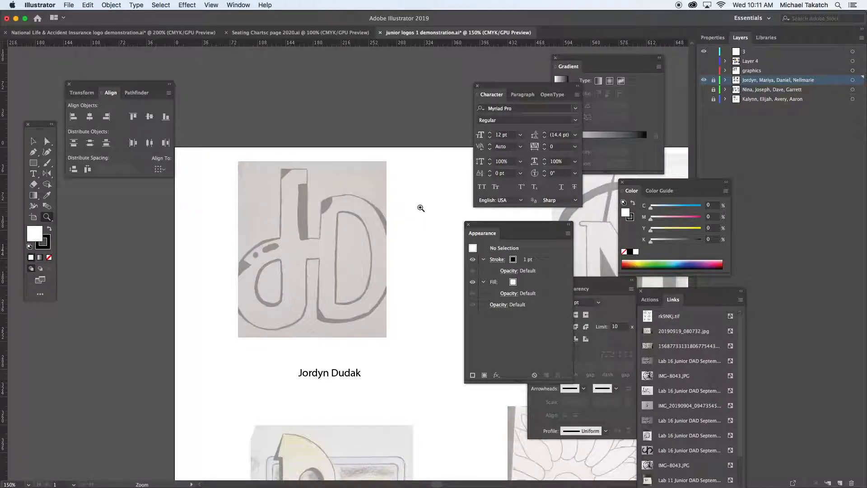
left_click(761, 53)
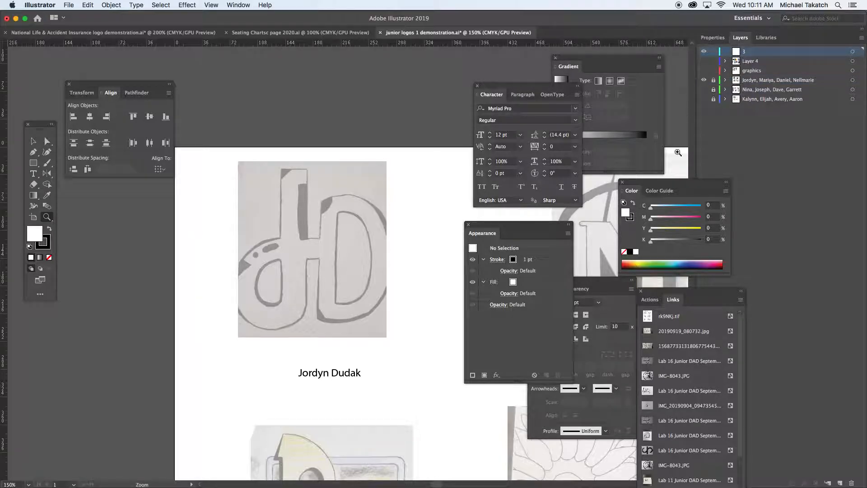
left_click(34, 153)
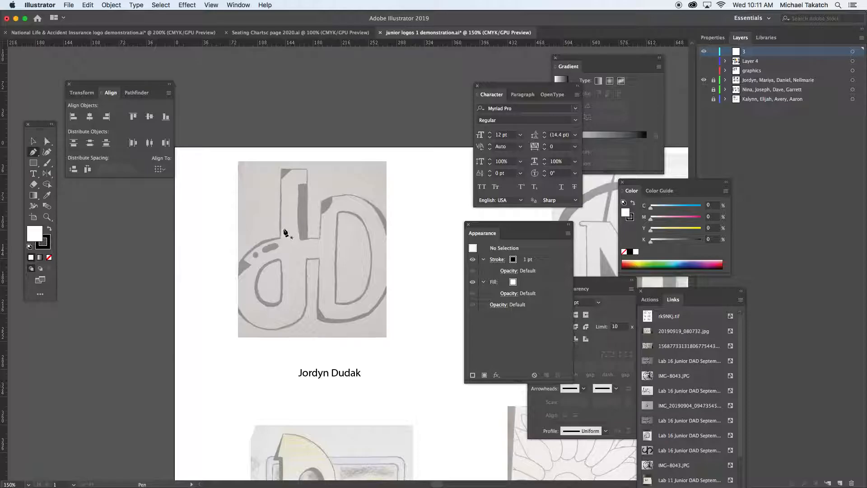
left_click(295, 172)
key("super+plus")
key("super+plus")
left_click_drag(361, 314, 290, 136)
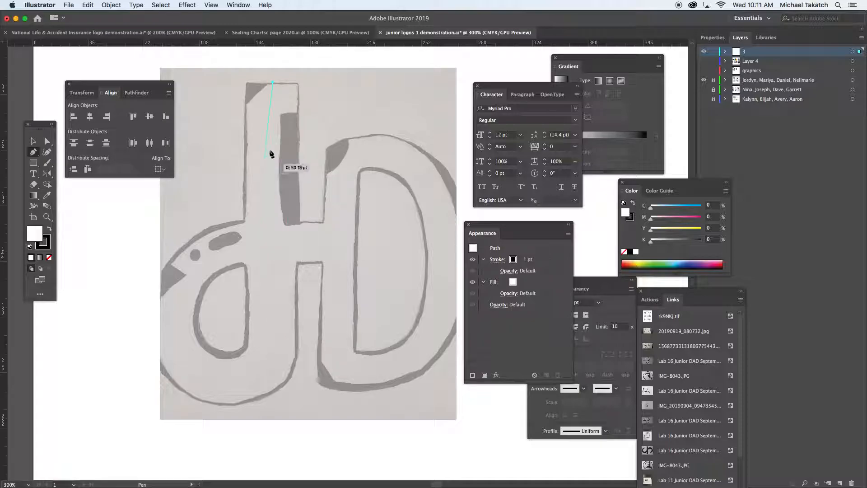
left_click(269, 113)
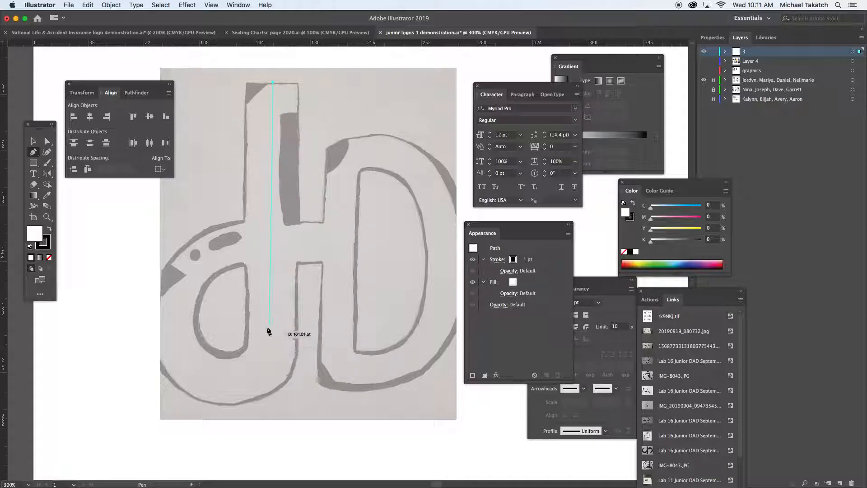
key("super+z")
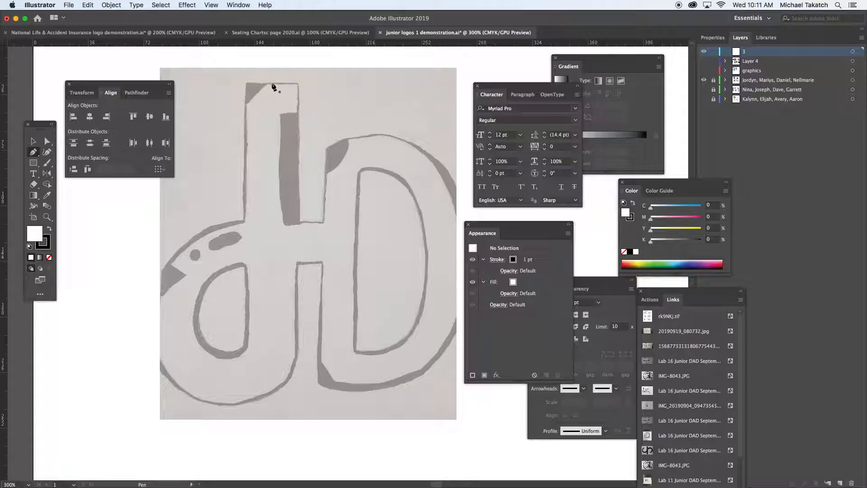
left_click(270, 84)
key("super+z")
Change the color of layer 3 to Blue from the Apple color palette
double_click(756, 53)
left_click(366, 149)
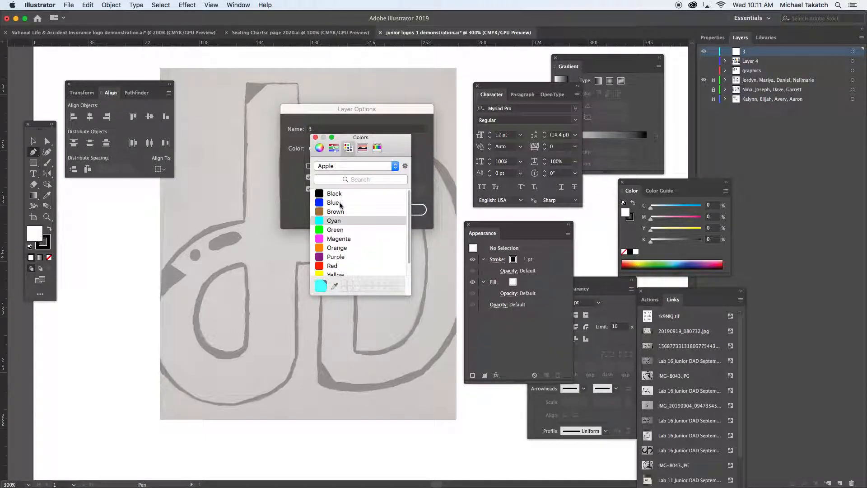
left_click(340, 204)
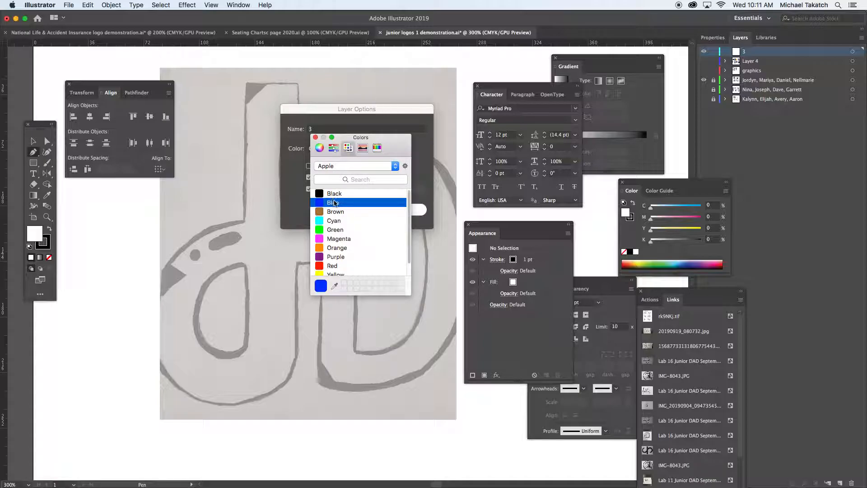
left_click(315, 137)
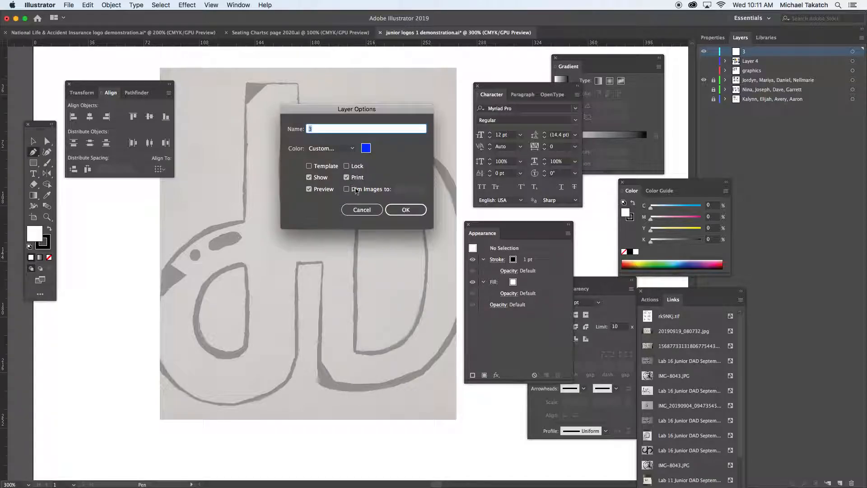
left_click(407, 210)
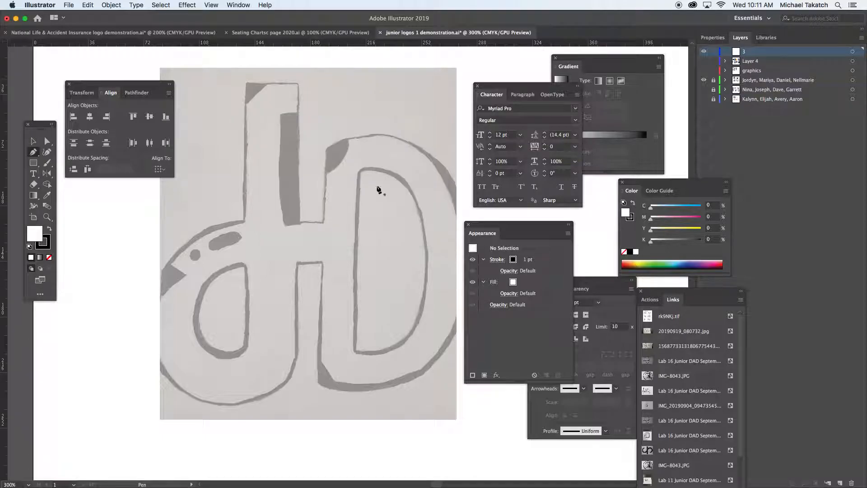
Trace the d's stem centerline straight down with the Pen tool, curve it into the bowl's bottom, and remove the path's fill
left_click(270, 83)
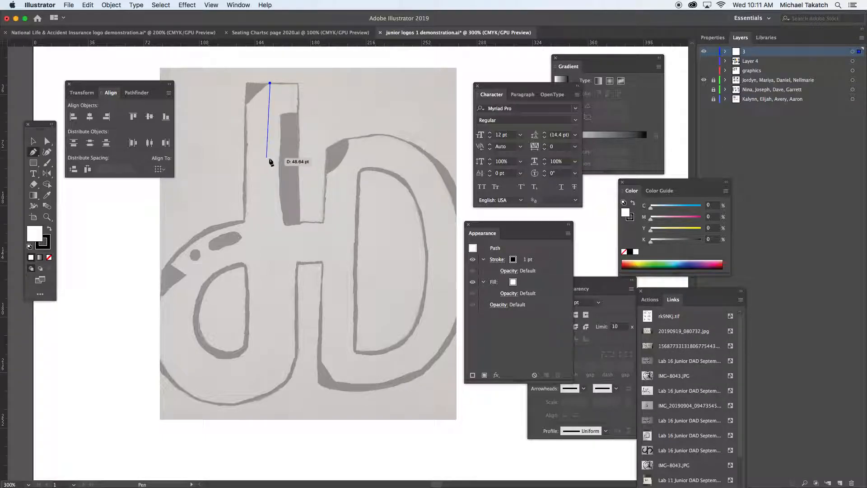
left_click(270, 355)
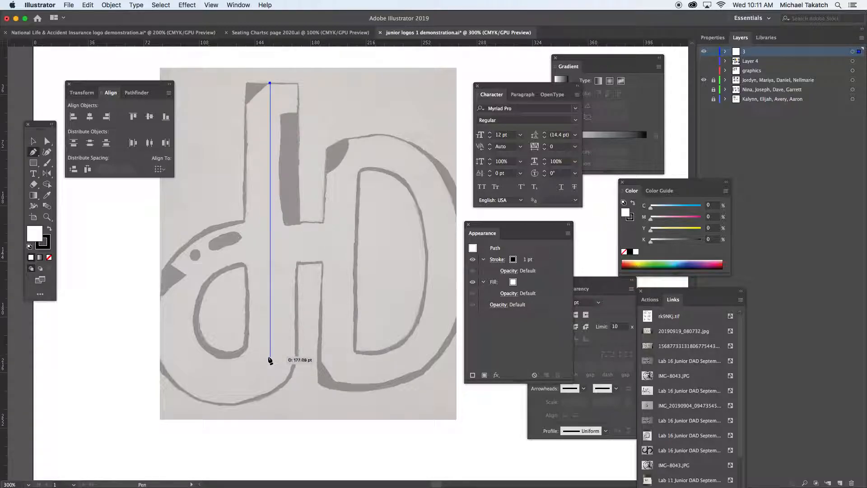
left_click(270, 358)
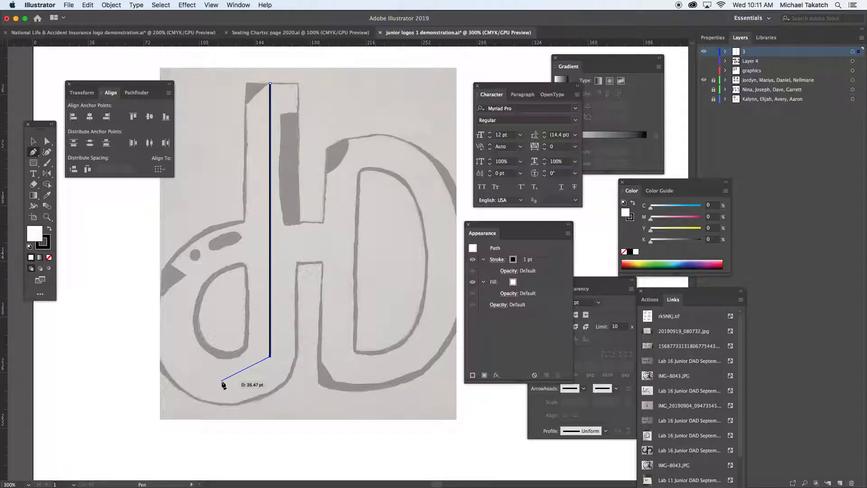
left_click_drag(224, 380, 192, 380)
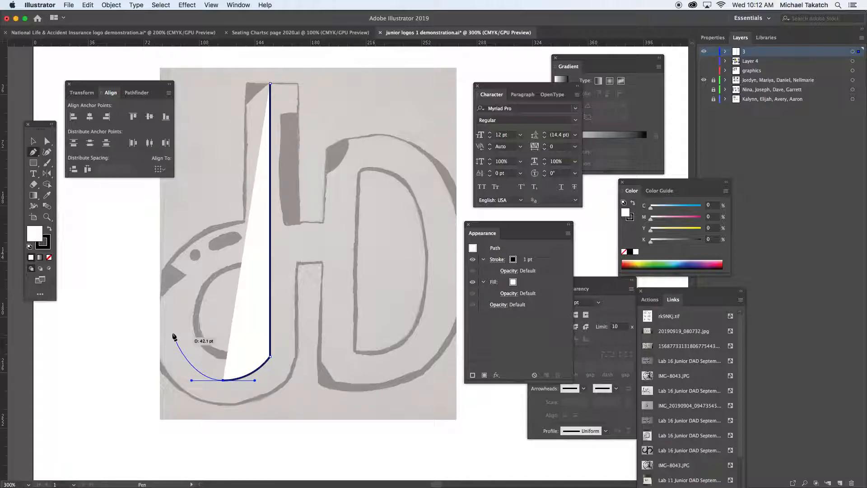
left_click(49, 258)
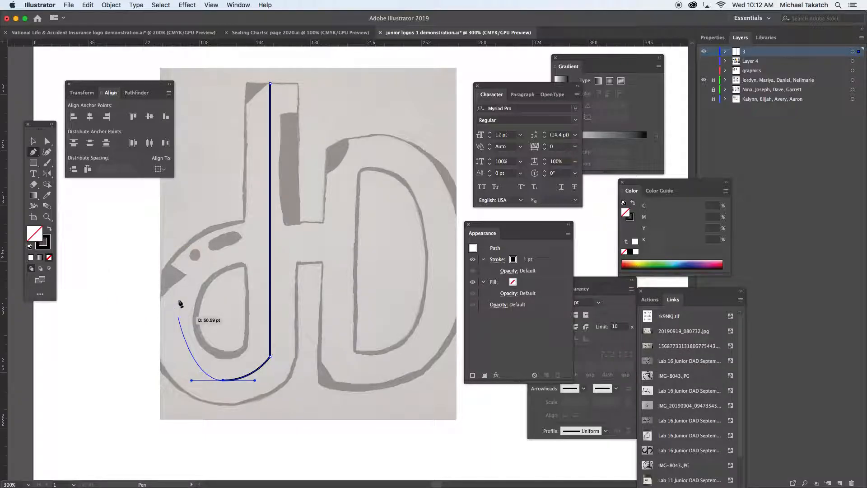
Continue the path around the d's bowl, extend it straight across as the crossbar to the D's stem, and end the path
left_click_drag(172, 321, 175, 288)
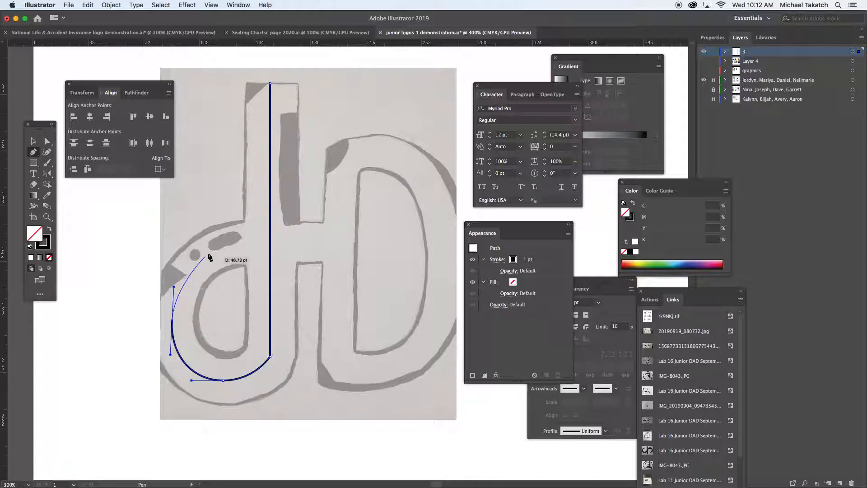
left_click_drag(233, 244, 273, 245)
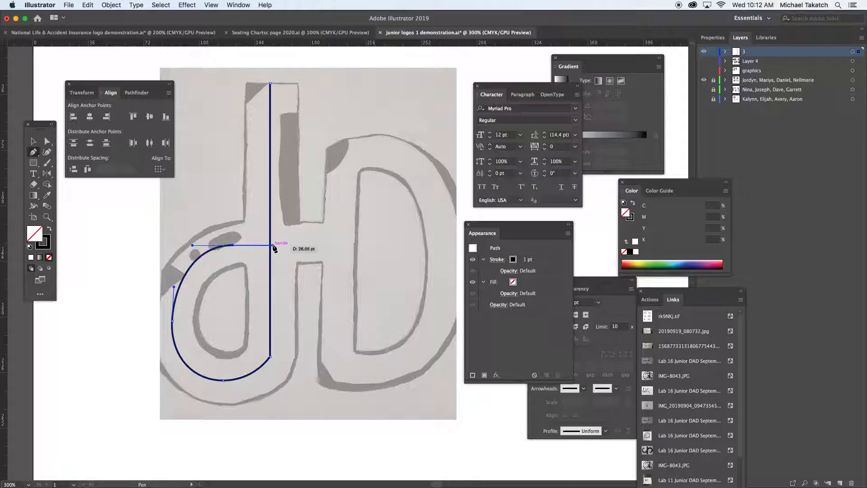
left_click(338, 246)
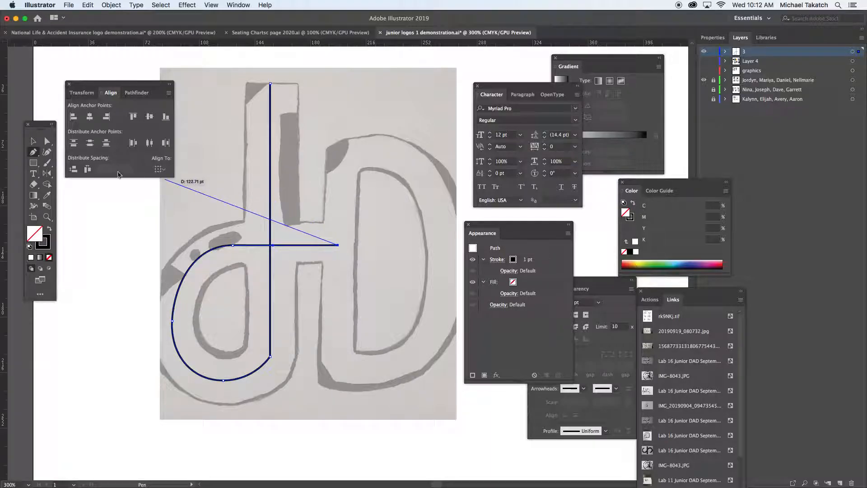
left_click(33, 144)
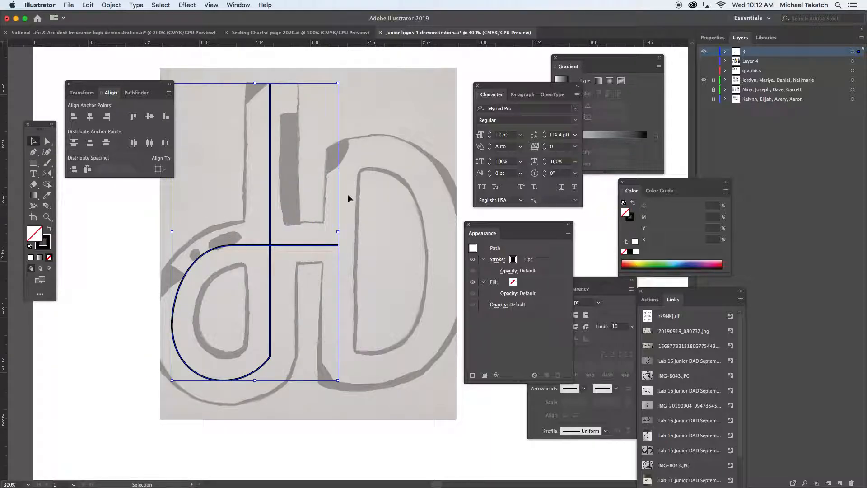
left_click(365, 144)
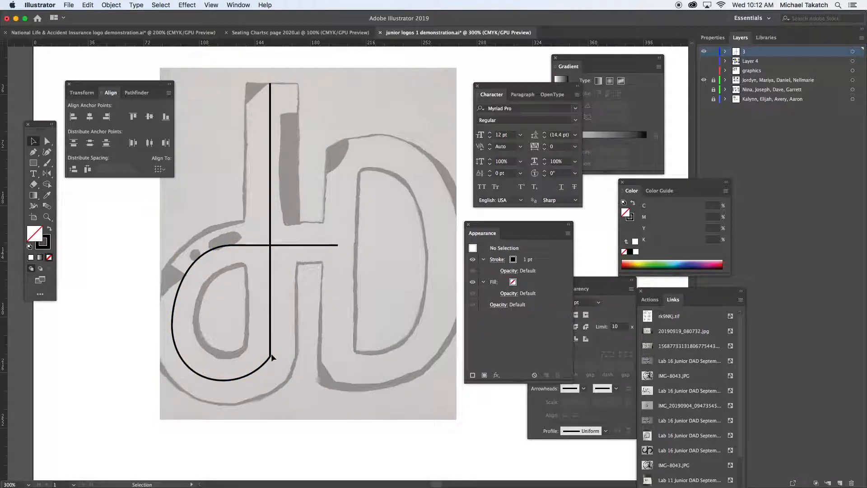
Draw a straight vertical Pen path down the center of the capital D's stem
left_click(34, 153)
left_click(341, 161)
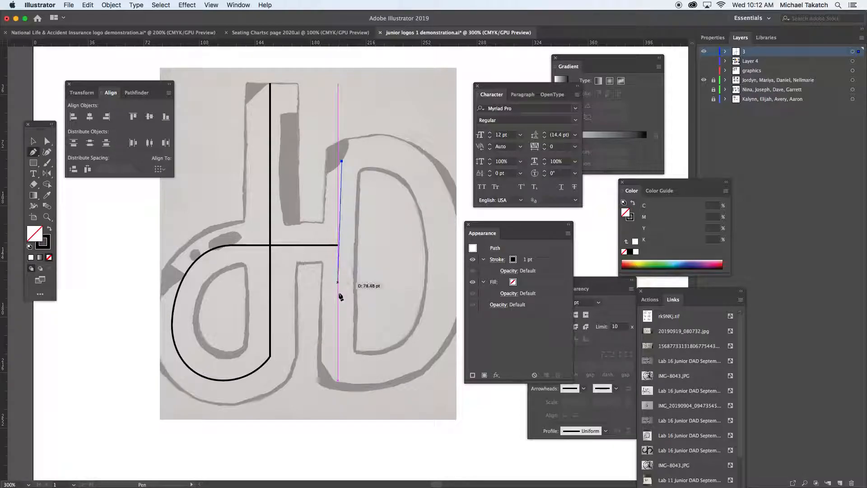
left_click(341, 364)
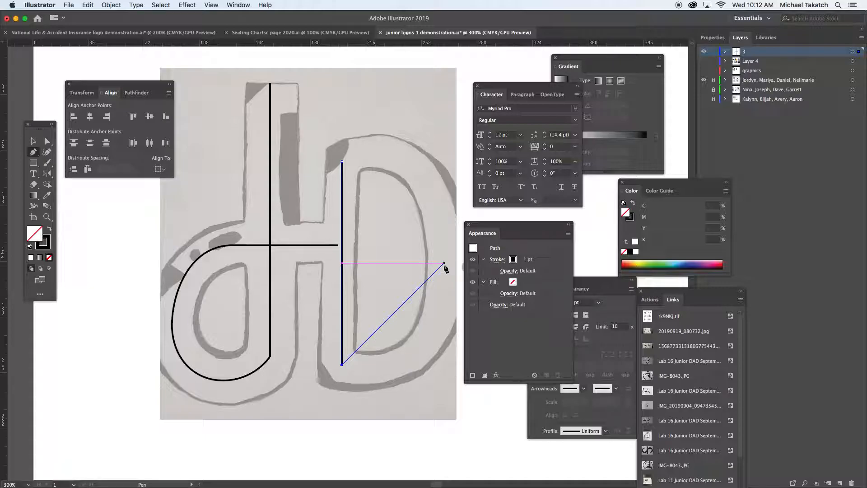
left_click_drag(444, 263, 441, 133)
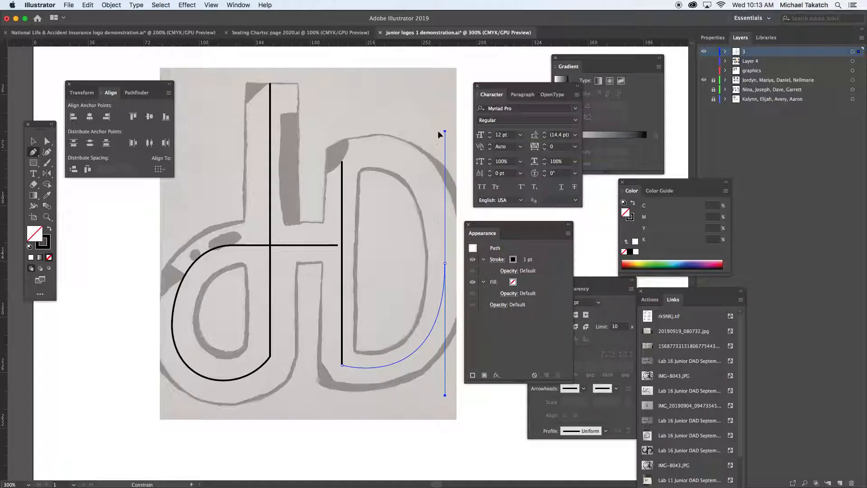
left_click(342, 162)
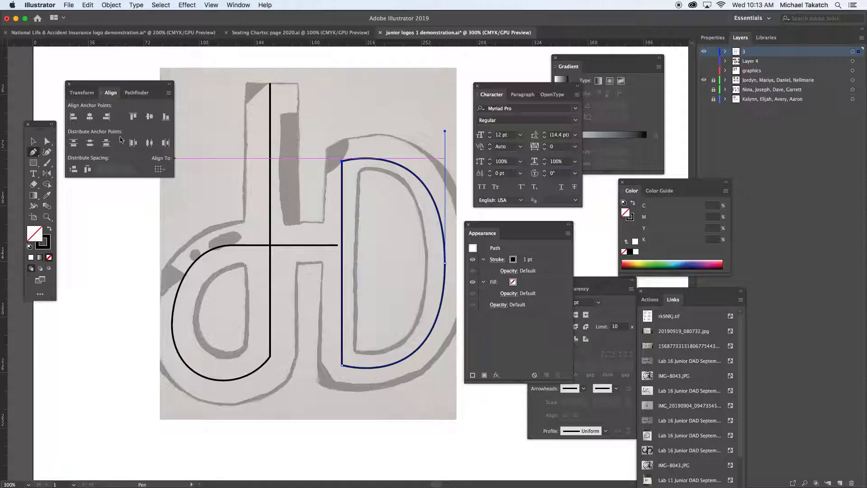
left_click(33, 141)
left_click(219, 102)
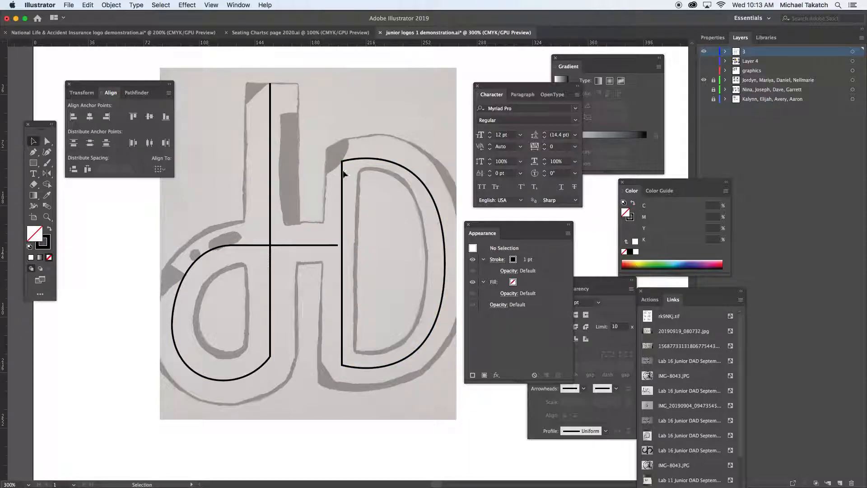
left_click(362, 159)
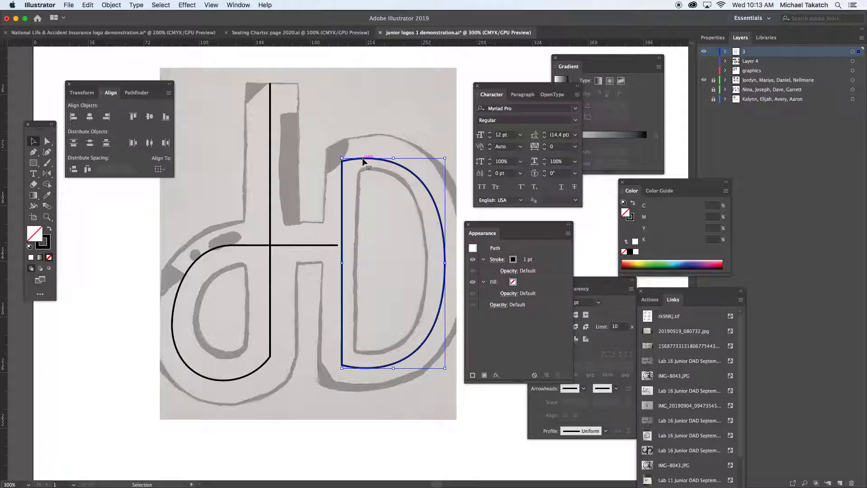
key("super+z")
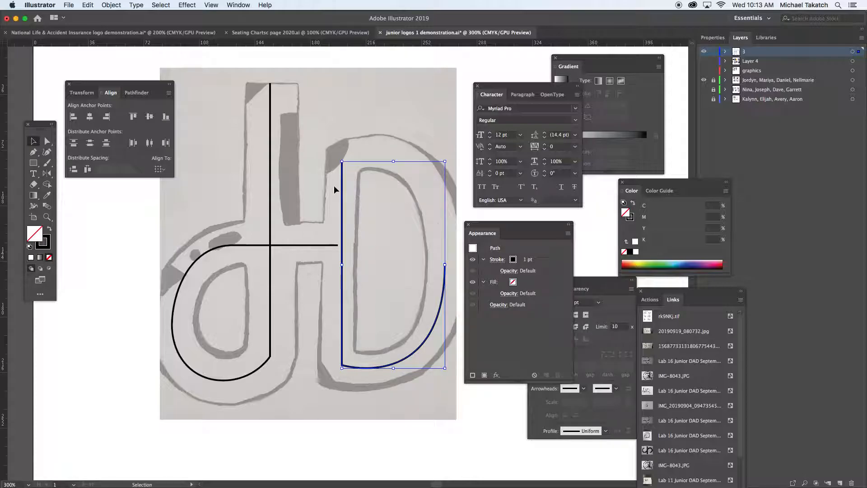
left_click(33, 152)
left_click(445, 263)
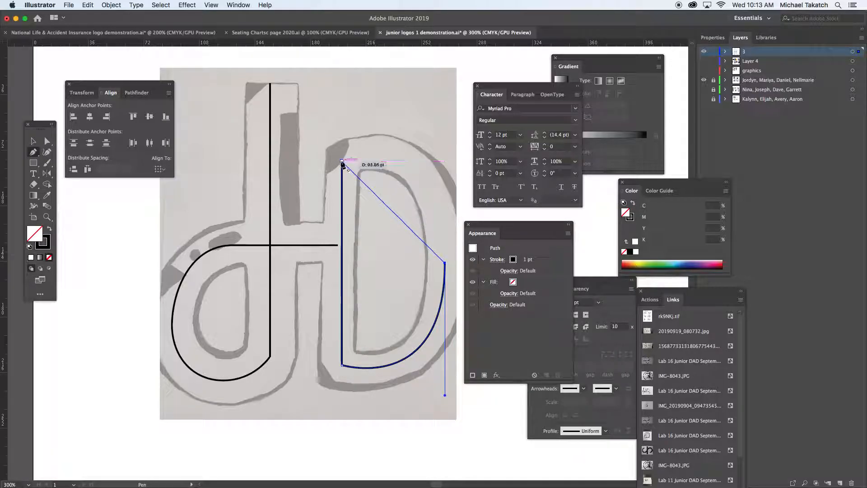
key("super+z")
key("super+z")
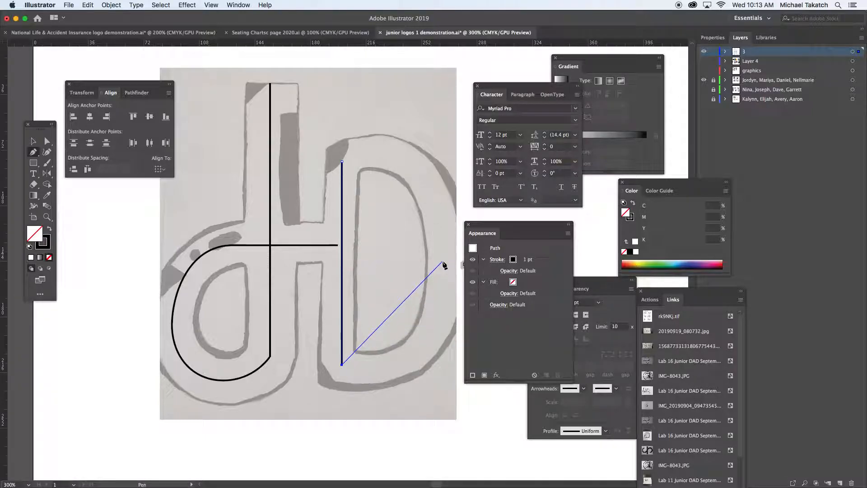
Curve the path around the D's bowl through one smooth point at mid-height, close it at the stem's top, and deselect it
left_click_drag(443, 264, 442, 131)
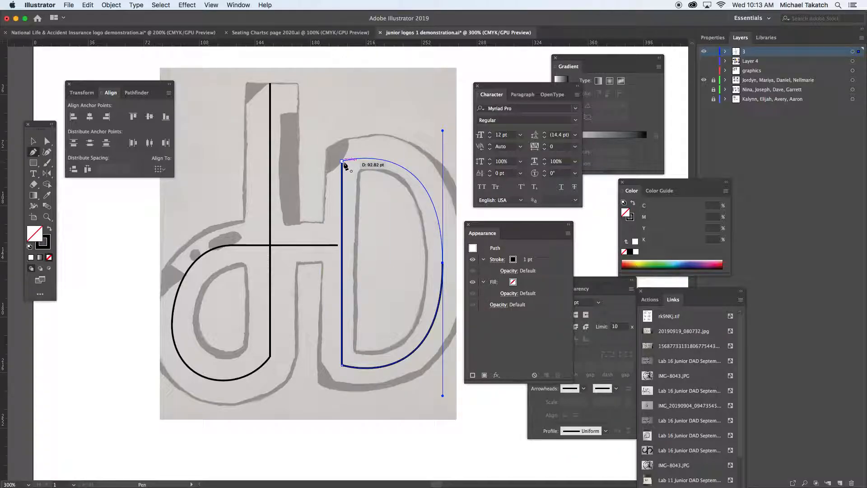
left_click(343, 163)
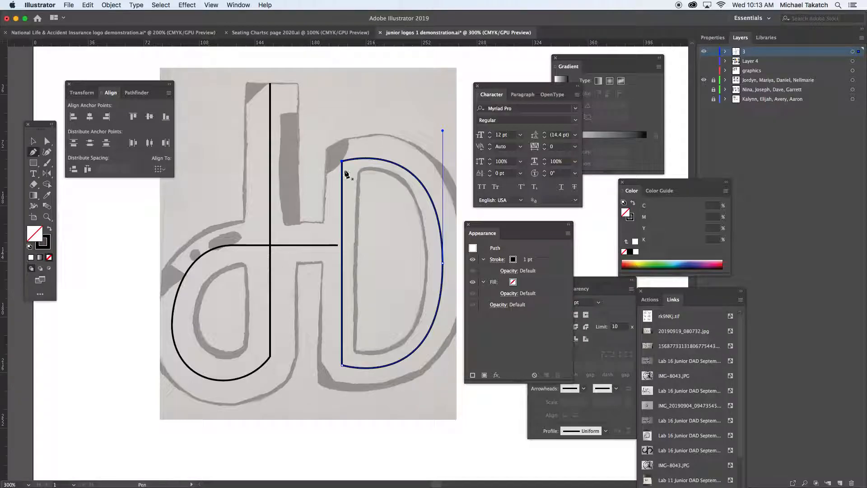
left_click(33, 141)
left_click(351, 80)
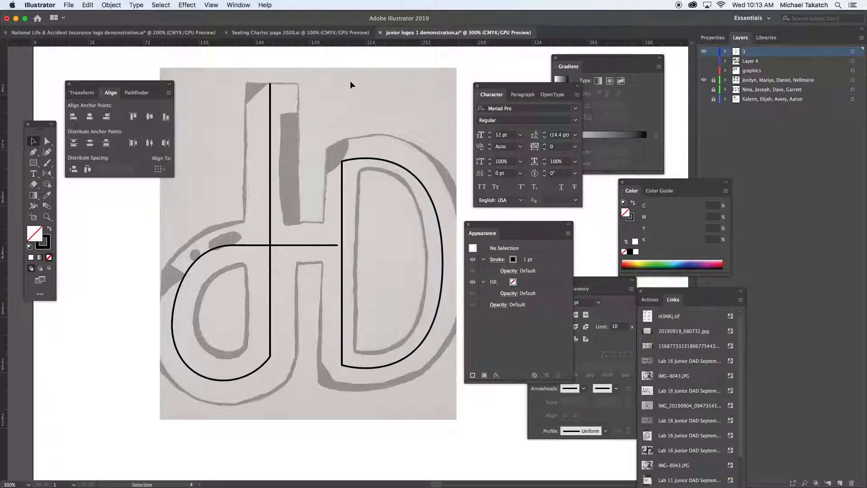
Select both letter paths and dock the Stroke and Transparency panels with the Appearance panel, placing the group beside the artwork
left_click(357, 160)
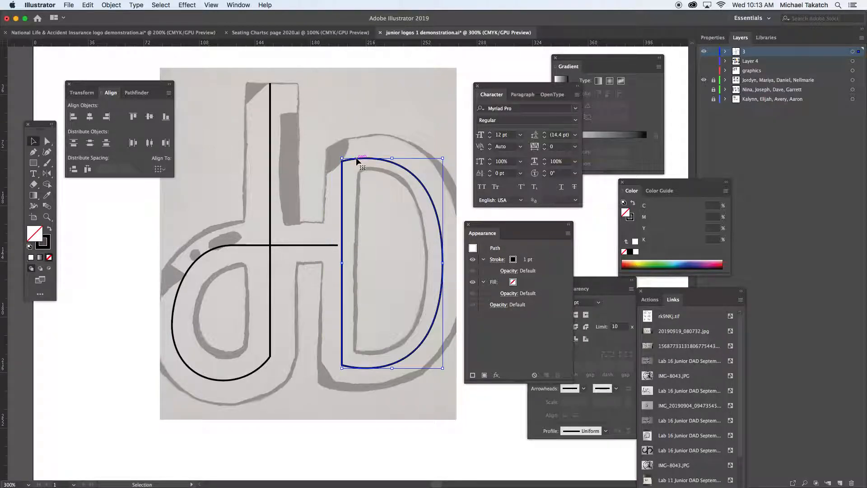
left_click(270, 151, "shift")
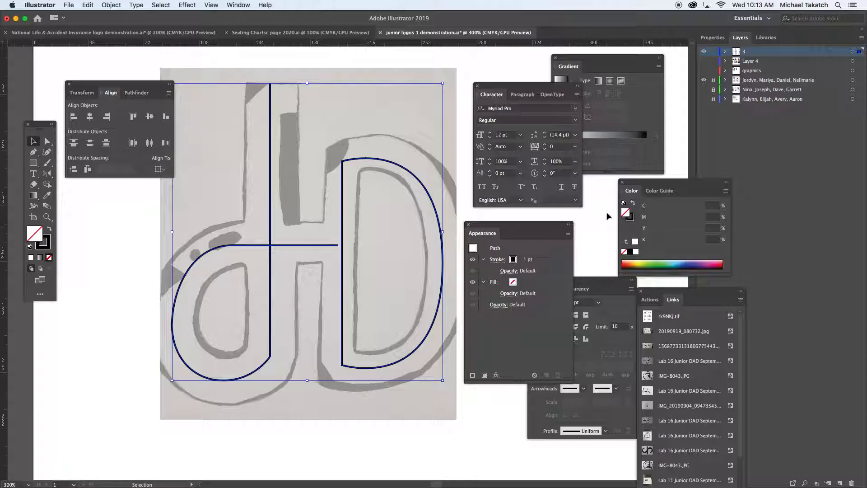
left_click(641, 293)
mouse_move(606, 282)
left_mouse_down()
mouse_move(633, 228)
mouse_move(527, 181)
mouse_move(542, 199)
mouse_move(552, 244)
mouse_move(546, 231)
left_mouse_up()
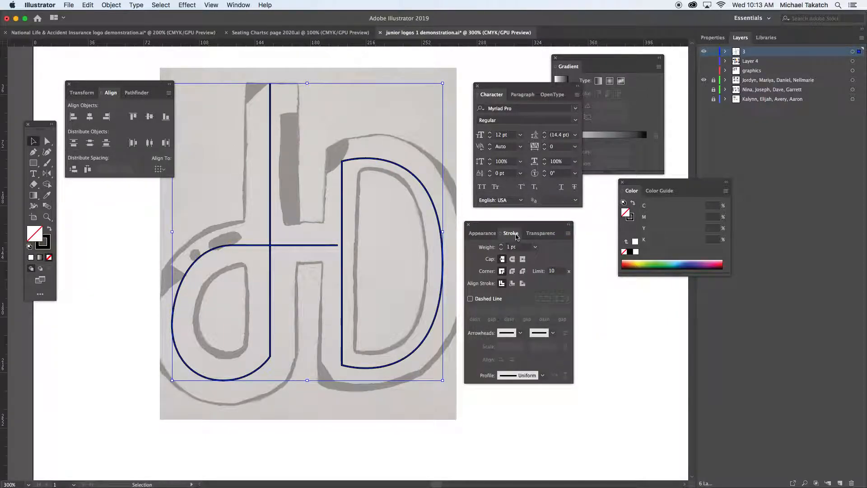
left_click_drag(515, 233, 540, 233)
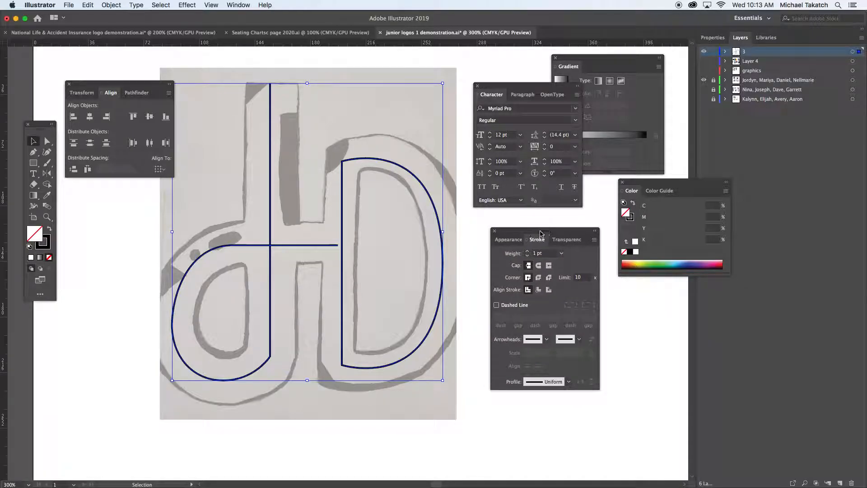
Set the stroke weight of both letter paths to 28 pt
left_click(544, 254)
key("Up")
key("Up")
key("Up")
key("Up")
key("Up")
key("Up")
key("Up")
key("Up")
key("Up")
key("Up")
key("Up")
key("Up")
key("Up")
key("Up")
key("Up")
key("Up")
key("Up")
key("Up")
key("Up")
key("Up")
key("Up")
key("Up")
key("Up")
key("Up")
key("Up")
key("Up")
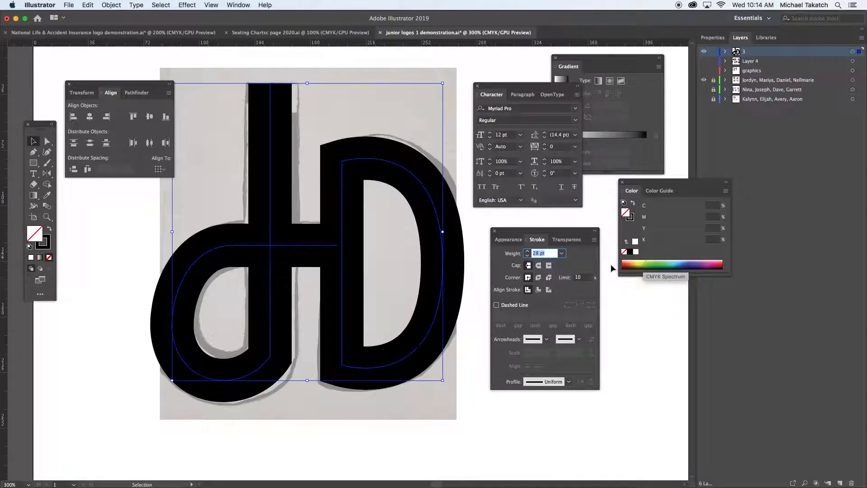
Recolor the strokes of both letter paths green, about C 84, M 9, Y 92, K 0, from the color spectrum
left_click(47, 245)
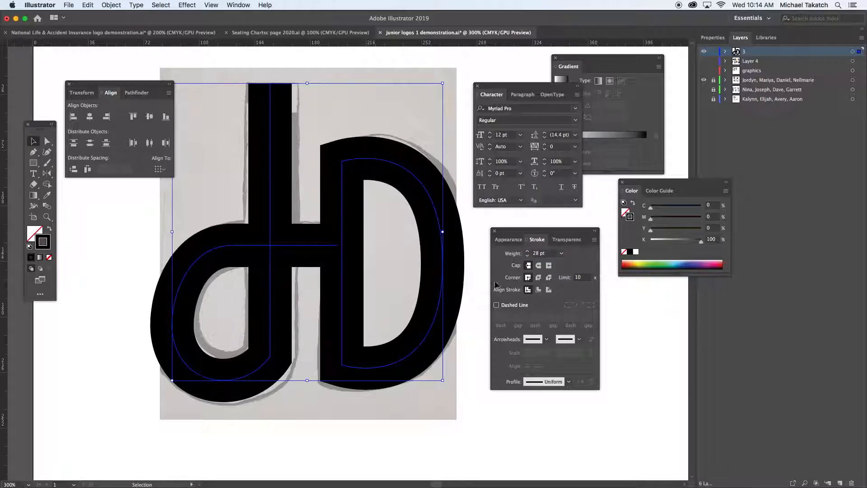
left_click(657, 261)
left_click(667, 264)
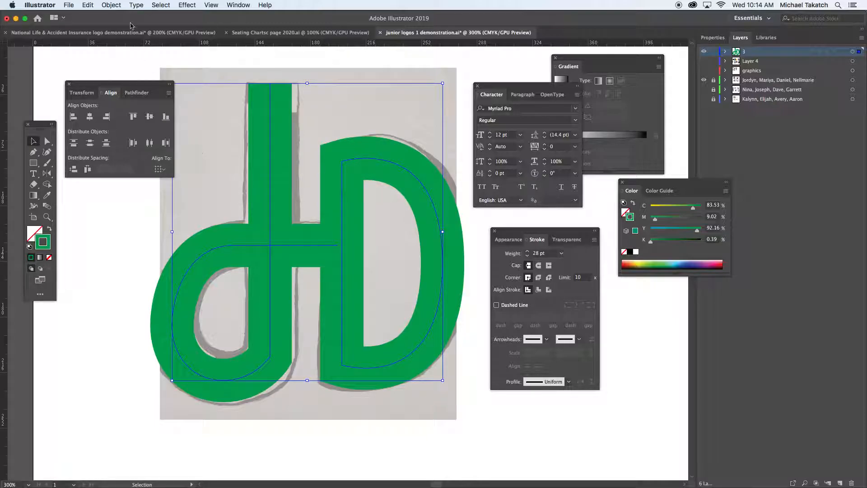
Convert both letter strokes to outlined shapes with Outline Stroke and swap fill and stroke, leaving unfilled green outlines
left_click(113, 5)
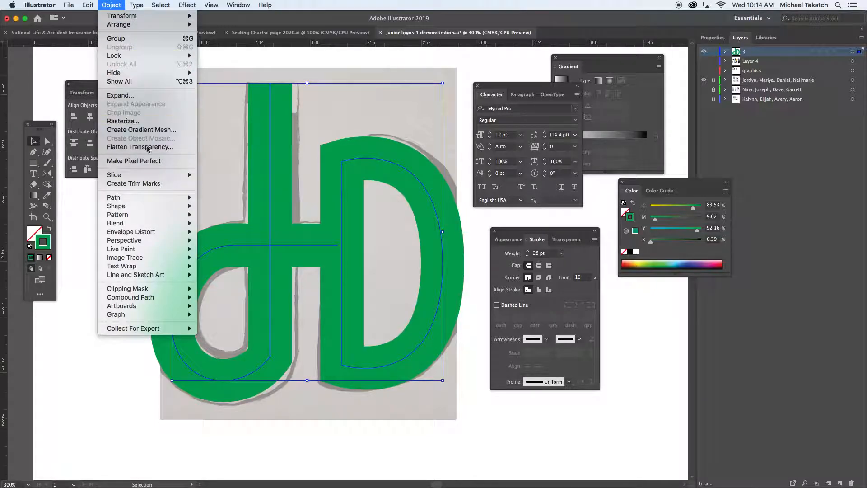
mouse_move(147, 197)
left_click(240, 223)
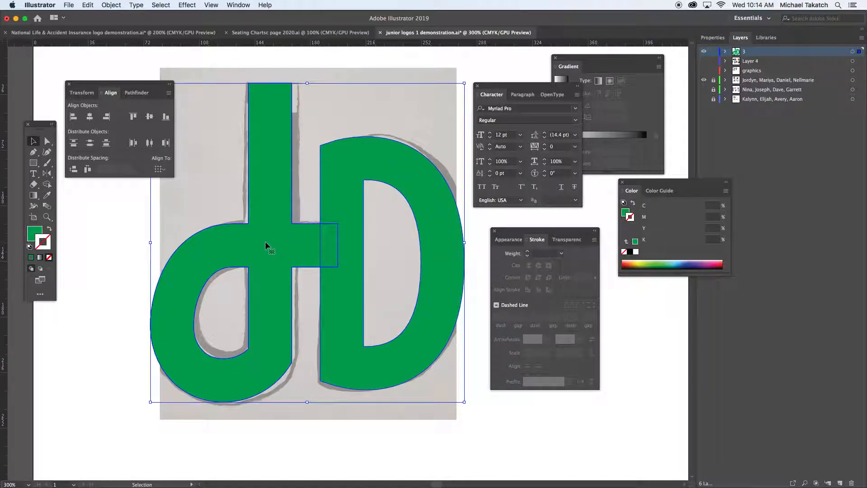
left_click(50, 230)
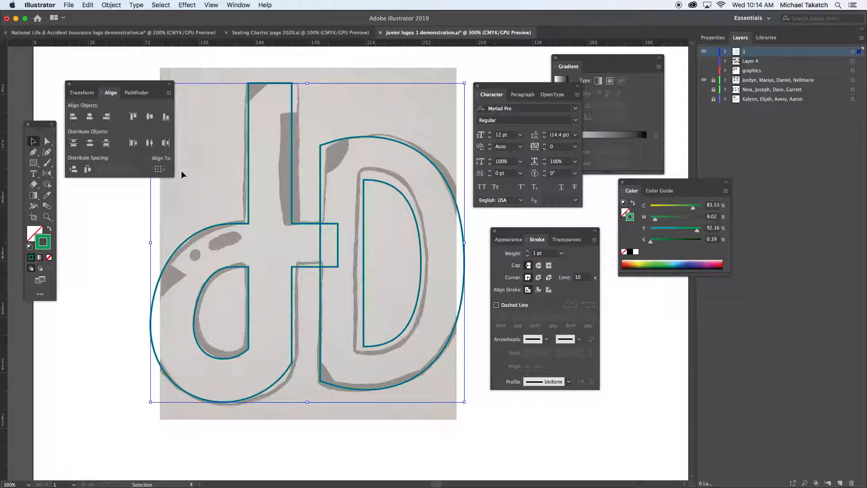
Draw a closed triangle with the Pen tool over the shaded wedge at the D's lower-left corner, extending past the outline
left_click(34, 153)
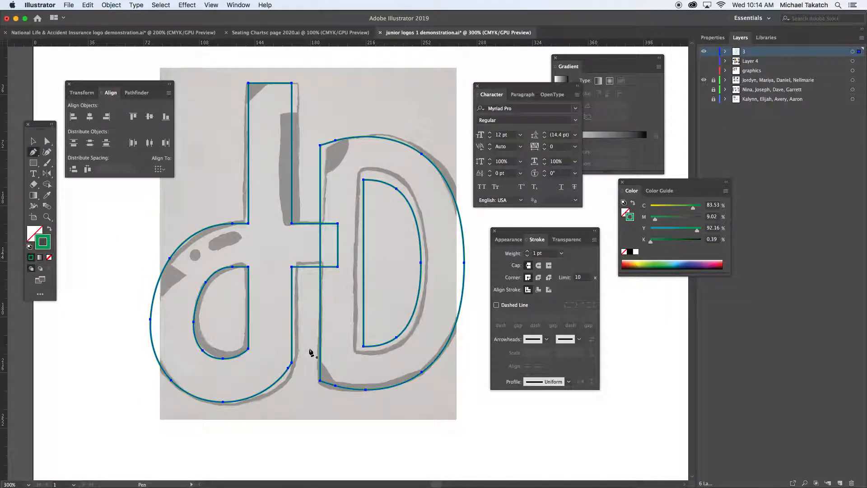
left_click(310, 347)
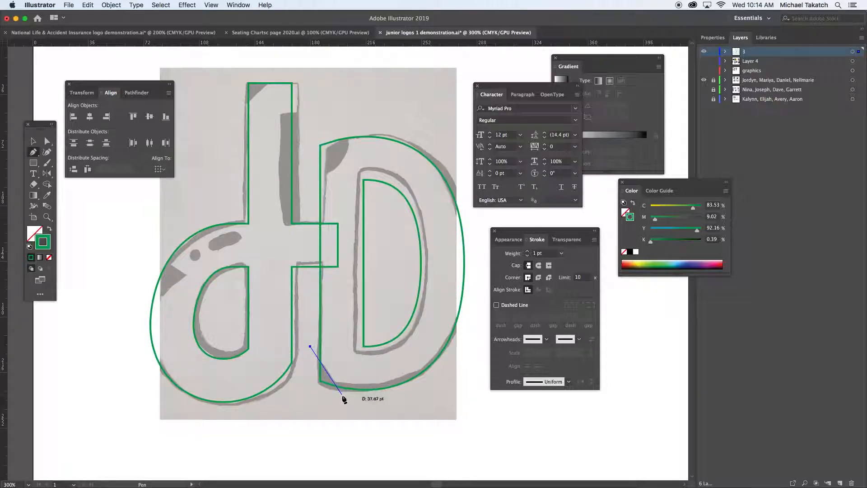
left_click(343, 396)
left_click(306, 401)
left_click(310, 347)
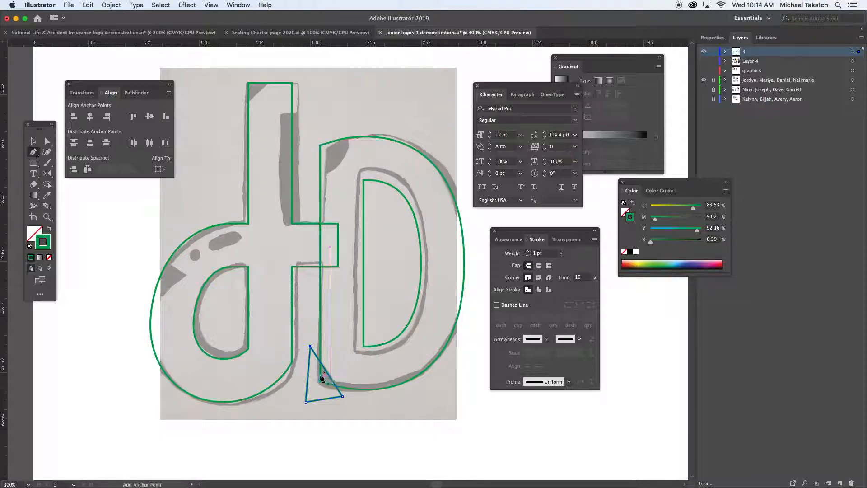
Draw a closed, curved wedge over the shaded notch on the d bowl's left side, extending beyond the outline
left_click(161, 254)
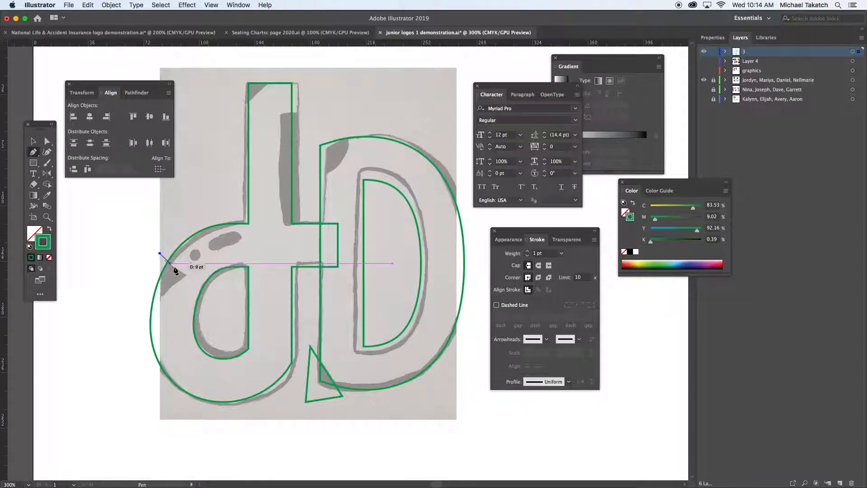
left_click(189, 275)
left_click_drag(139, 330, 129, 360)
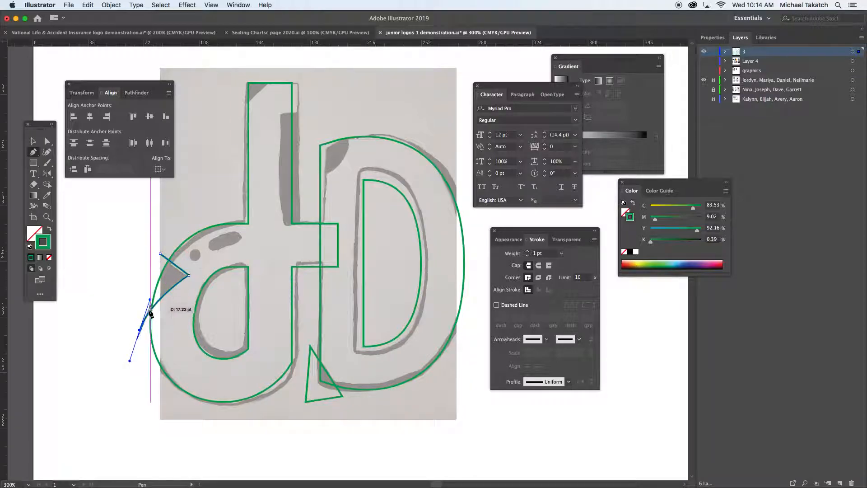
left_click(139, 330)
left_click_drag(161, 254, 180, 229)
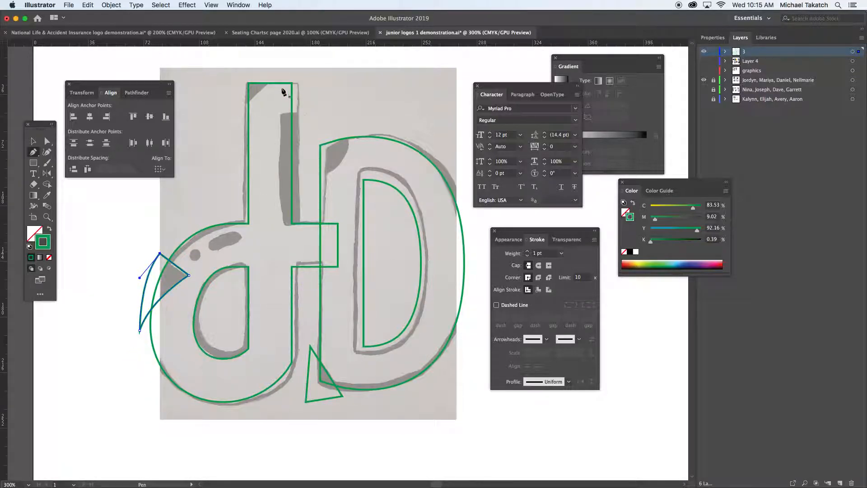
Draw a closed triangle across the shaded upper-left corner of the d's stem, extending past the corner
left_click_drag(274, 76, 234, 121)
left_click(232, 120)
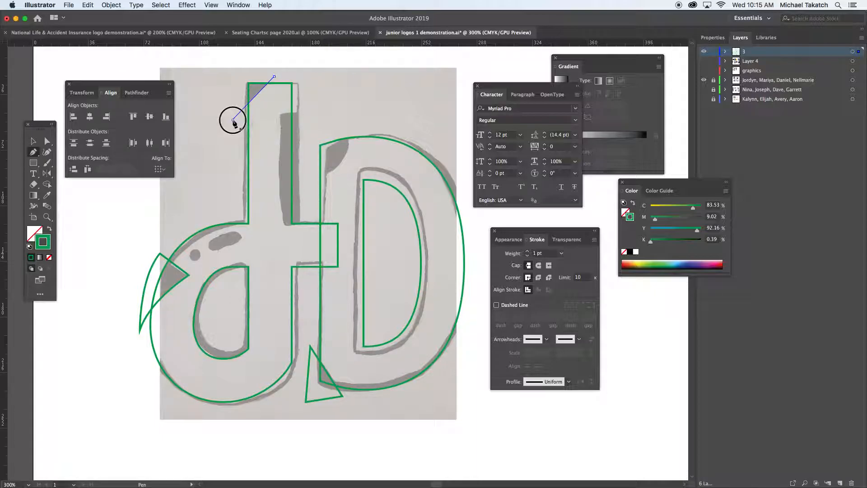
left_click(232, 76)
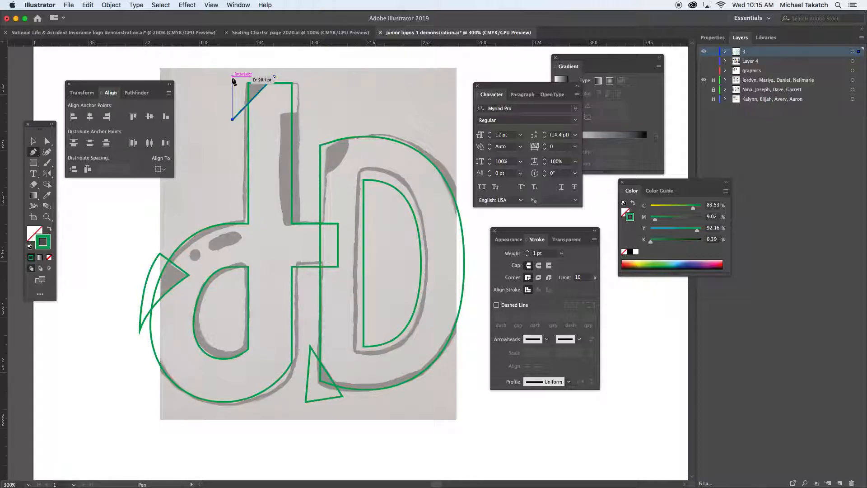
left_click(274, 76)
Draw a closed shape with a curved inner edge over the shaded upper-left corner of the D
left_click(347, 130)
left_click_drag(315, 183, 270, 200)
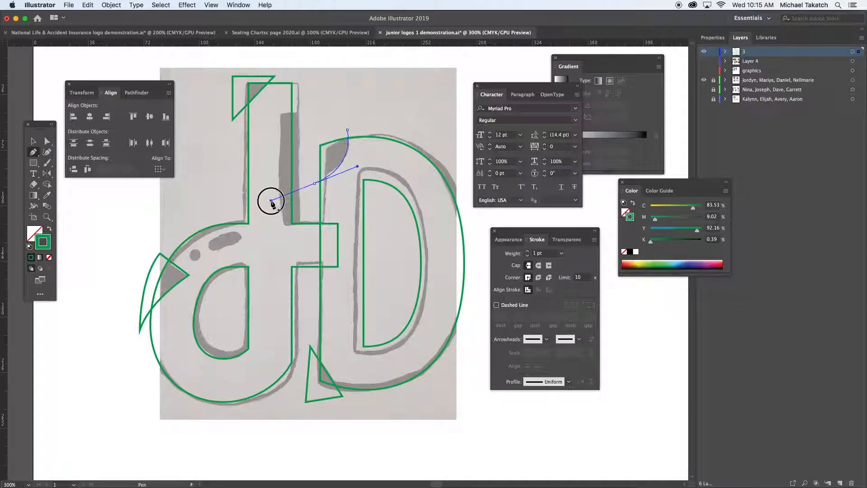
left_click_drag(315, 183, 314, 133)
left_click(347, 132)
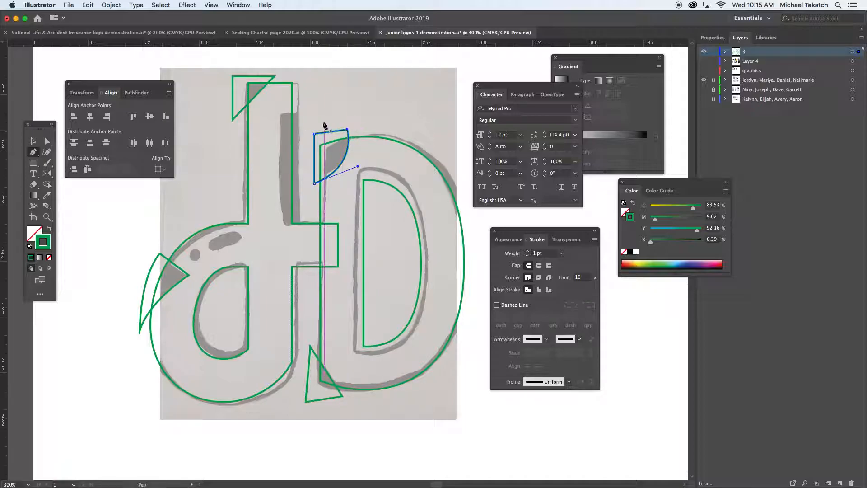
Draw a closed four-sided bar over the shaded strip along the right side of the d's stem, down to the crossbar
left_click_drag(280, 113, 302, 114)
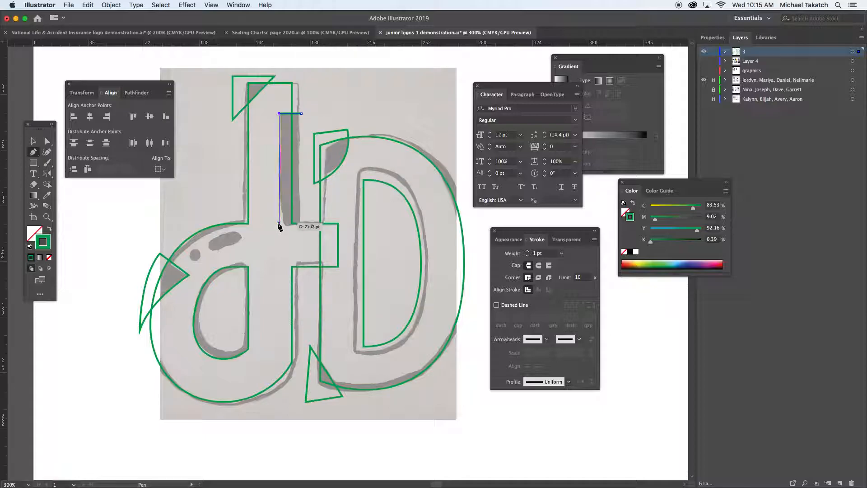
left_click(279, 223)
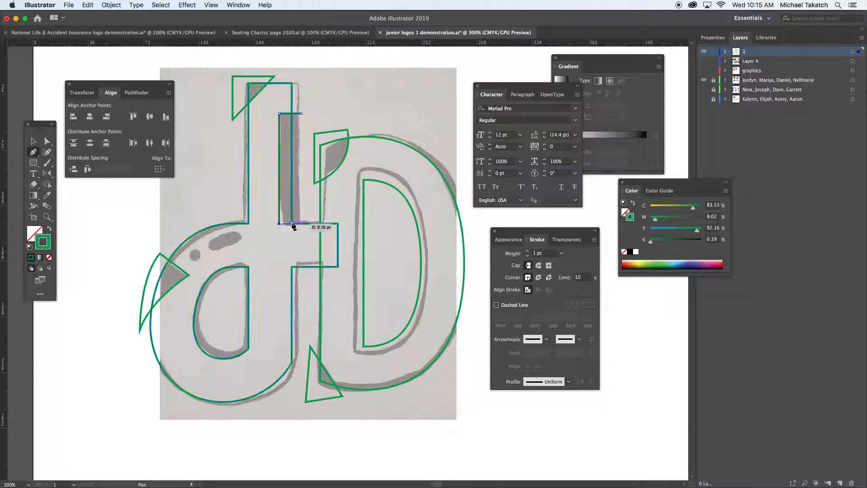
left_click(299, 223)
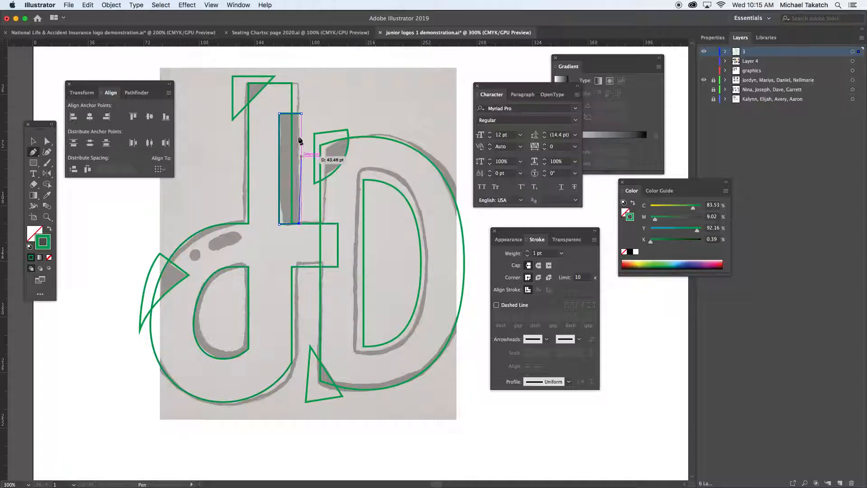
left_click(302, 114)
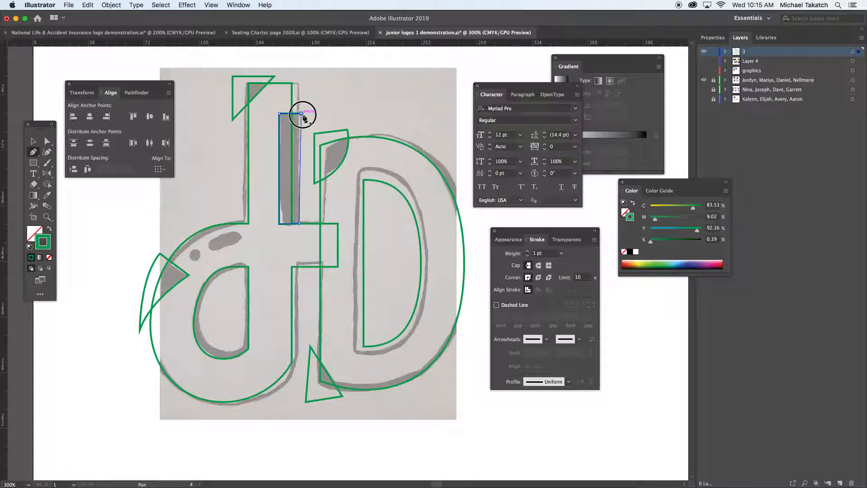
Draw a small circle with the Ellipse tool over the shaded dot on the d's bowl
left_click(33, 162)
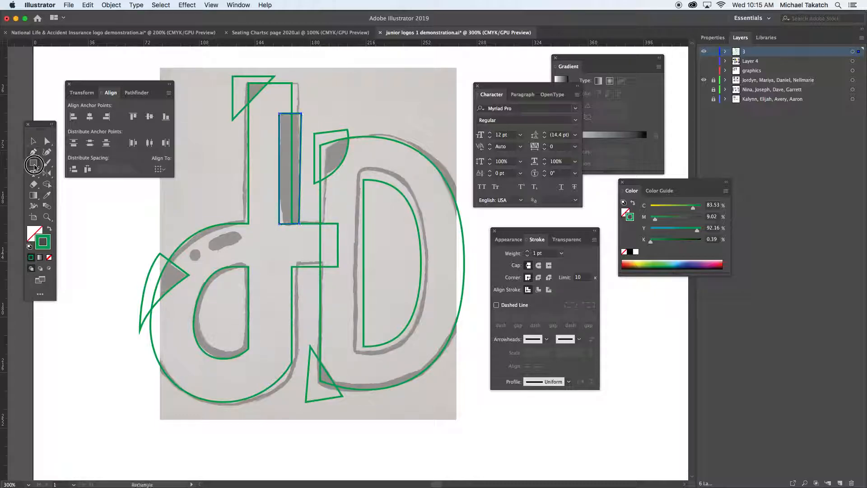
left_click(73, 177)
left_click_drag(187, 251, 201, 262)
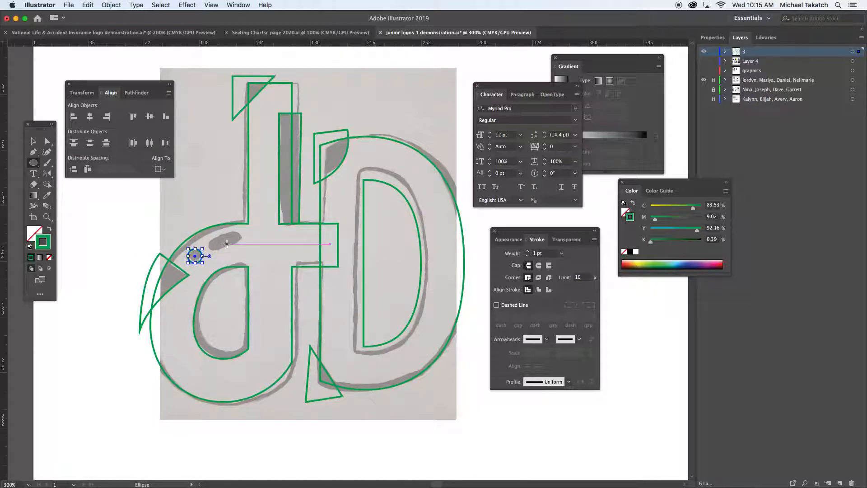
Trace the slanted shaded capsule beside the dot as a closed Pen path with rounded ends, and deselect it
key("super+equal")
key("super+equal")
key("super+equal")
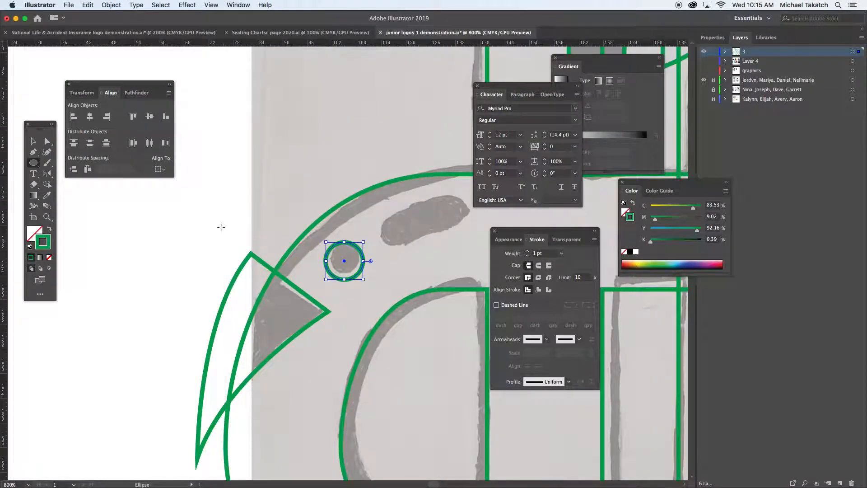
left_click(33, 152)
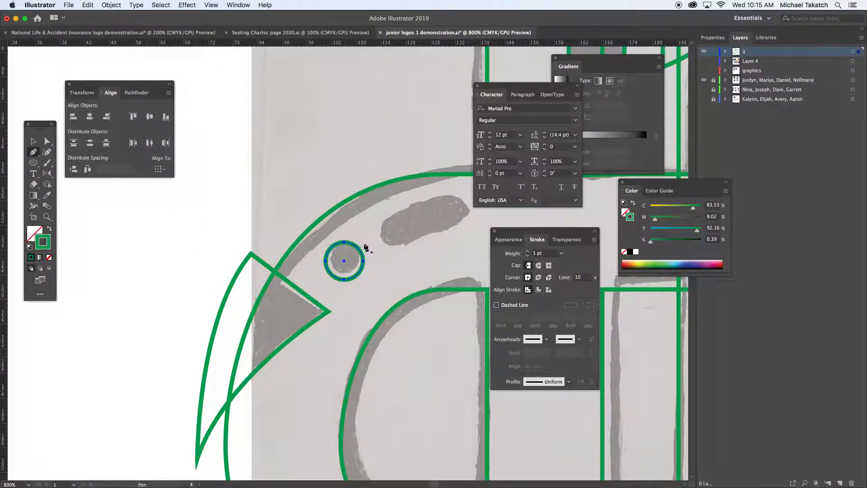
left_click_drag(381, 236, 374, 219)
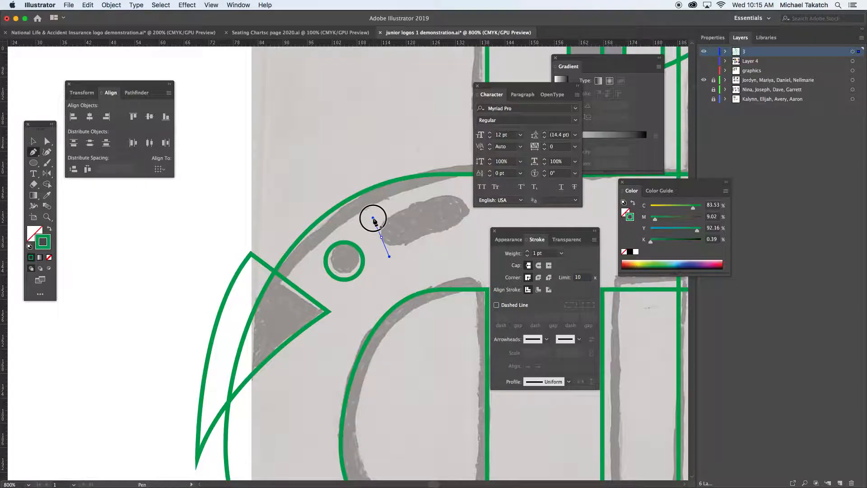
left_click(451, 195)
left_click_drag(451, 195, 463, 192)
left_click_drag(460, 223, 446, 229)
left_click(380, 234)
left_click_drag(379, 234, 373, 218)
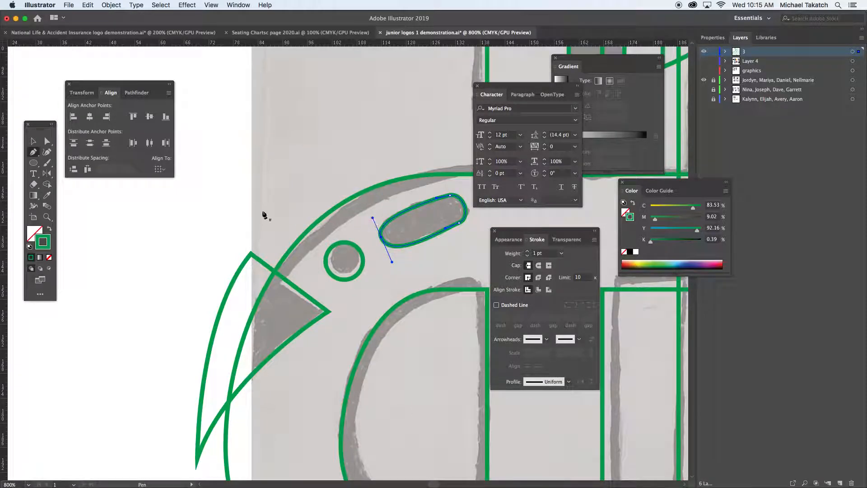
left_click(33, 141)
left_click(160, 221)
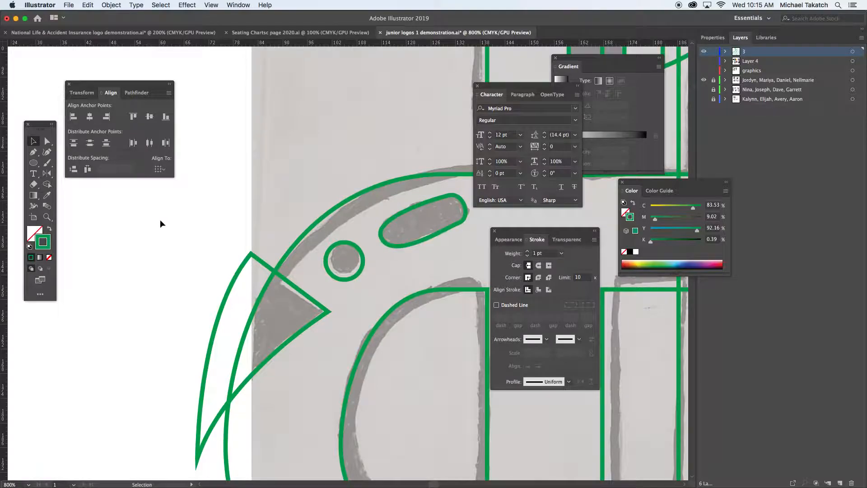
Select the dot and the capsule and swap their fill and stroke, making both solid green
key("super+minus")
key("super+minus")
key("super+minus")
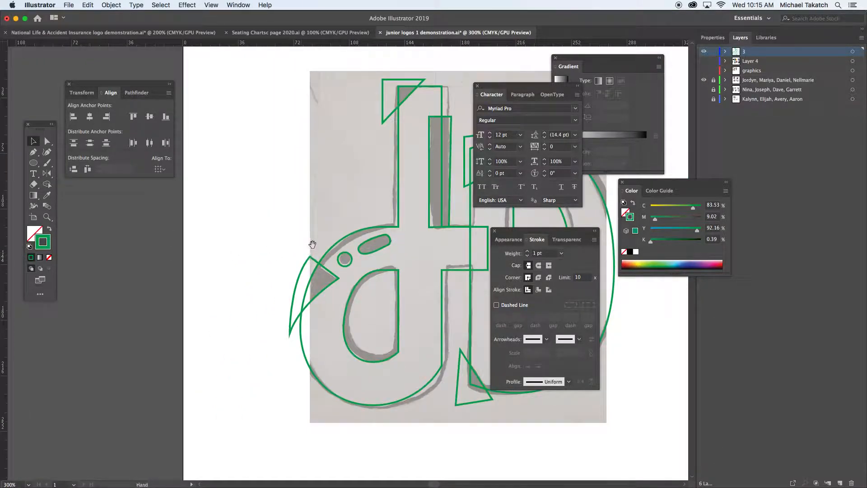
left_click_drag(312, 245, 207, 246)
left_click(239, 258)
left_click(260, 259, "shift")
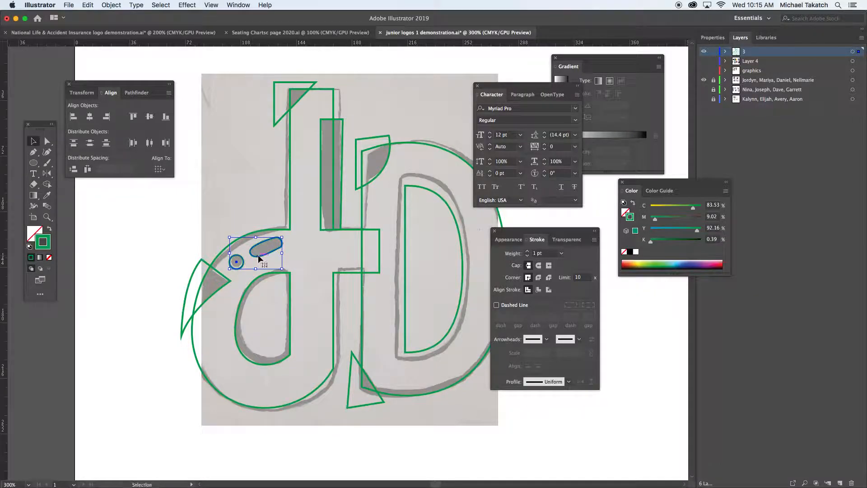
key("shift+x")
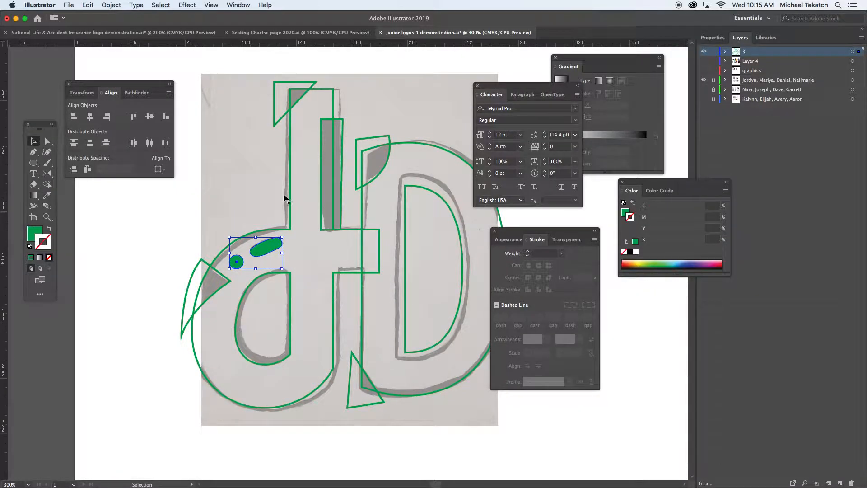
Select the five closed outline shapes over the sketch's shaded corners and the d's stem bar
left_click(201, 262)
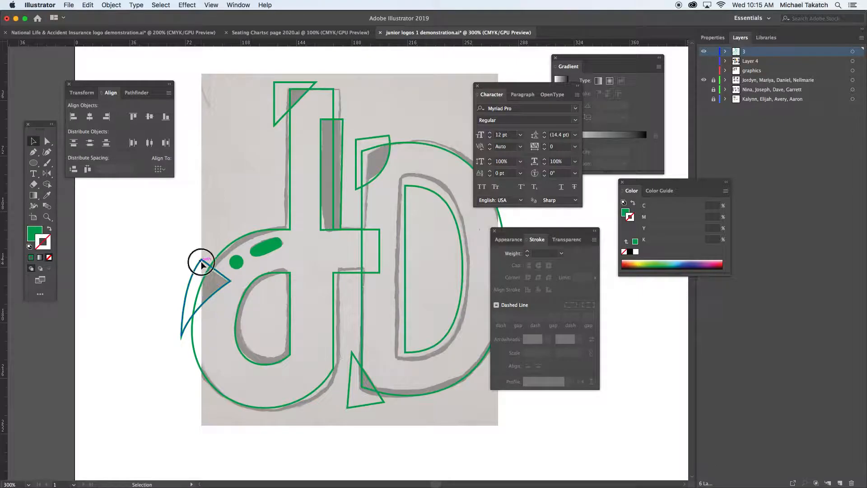
left_click(274, 113, "shift")
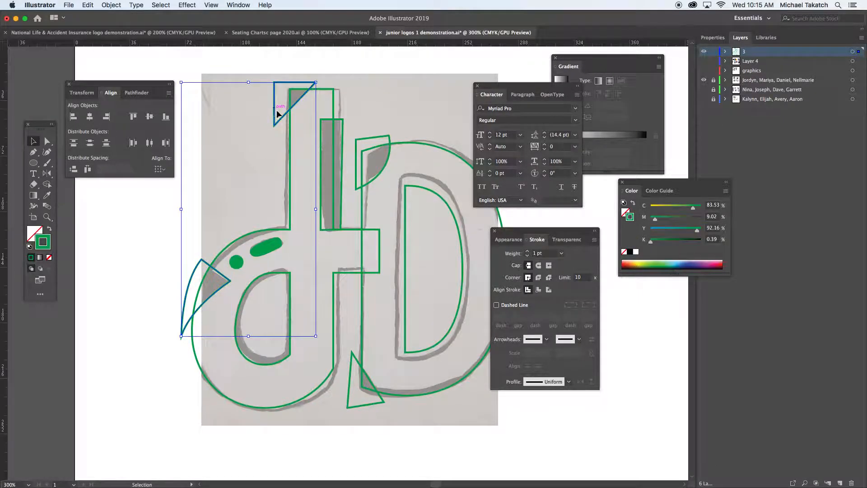
left_click(364, 142, "shift")
left_click(343, 130, "shift")
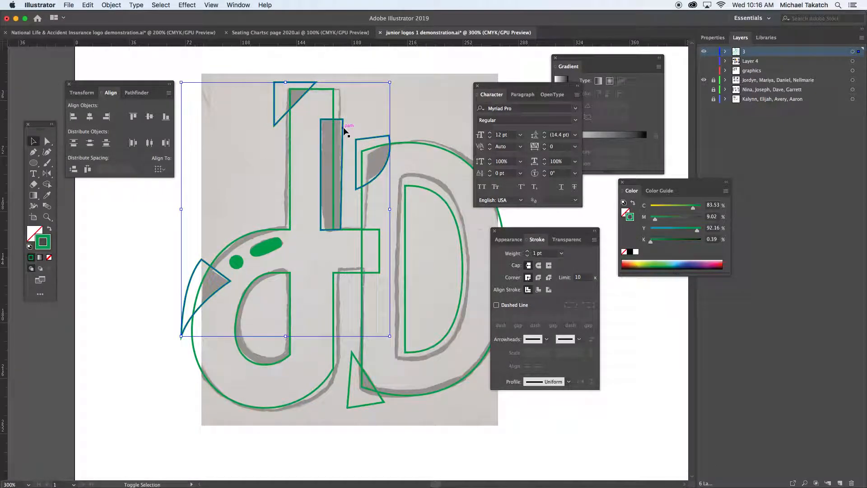
left_click(353, 360, "shift")
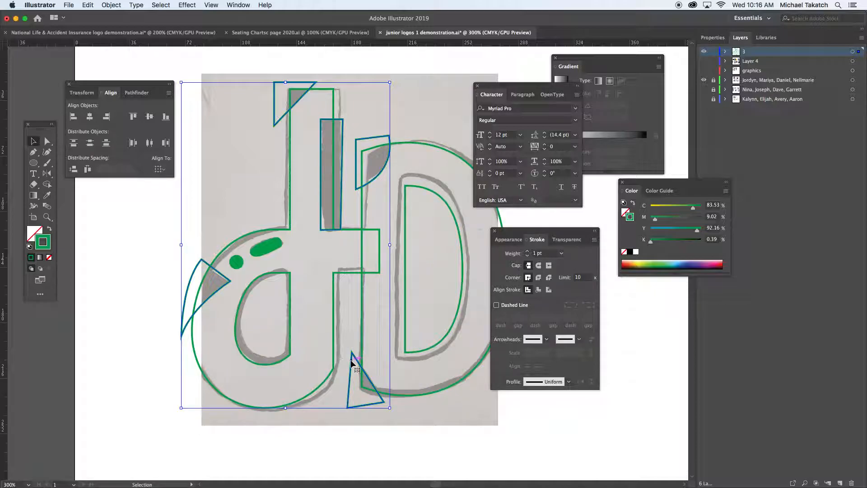
left_click_drag(352, 361, 322, 388)
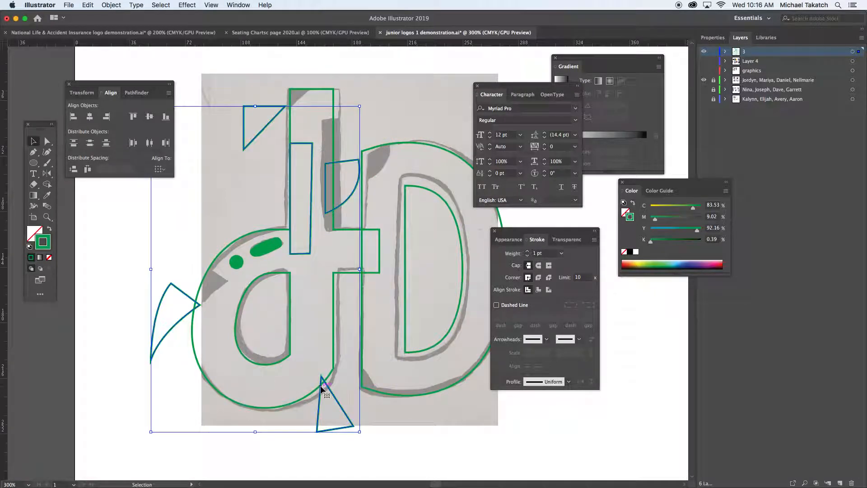
left_click(88, 4)
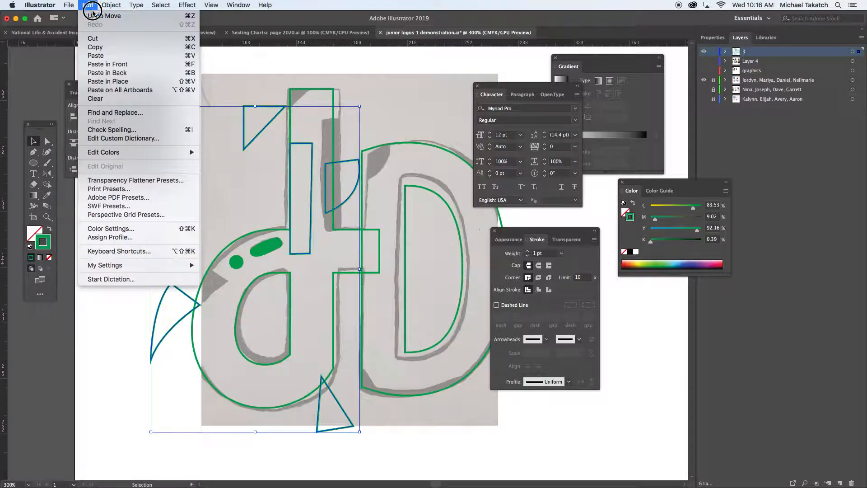
left_click(104, 15)
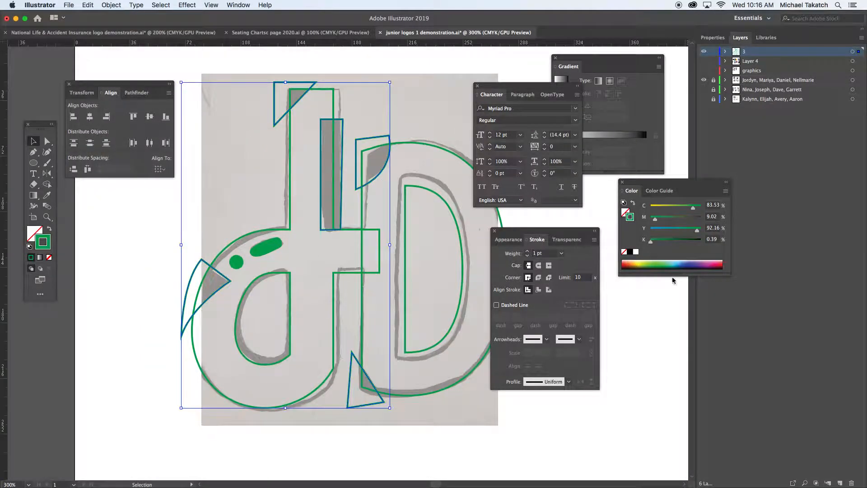
Recolour the five selected shapes blue and swap fill and stroke so they are solid without an outline
left_click(690, 261)
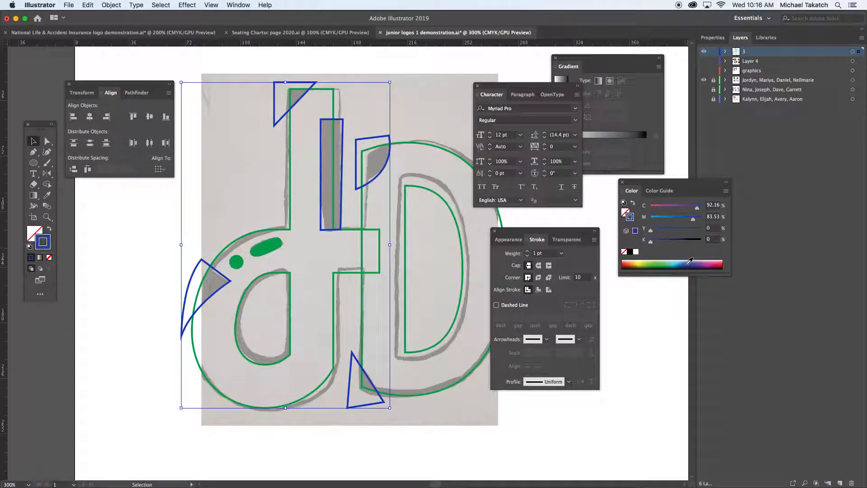
left_click(49, 230)
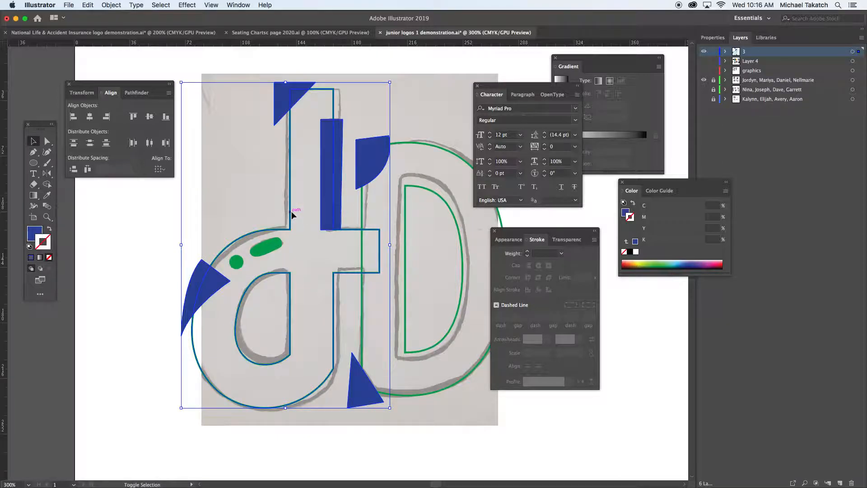
Hide the sketch layer and, with both letter outlines also selected, use Shape Builder to remove the top triangle's and stem bar's parts outside the d
left_click(439, 150, "shift")
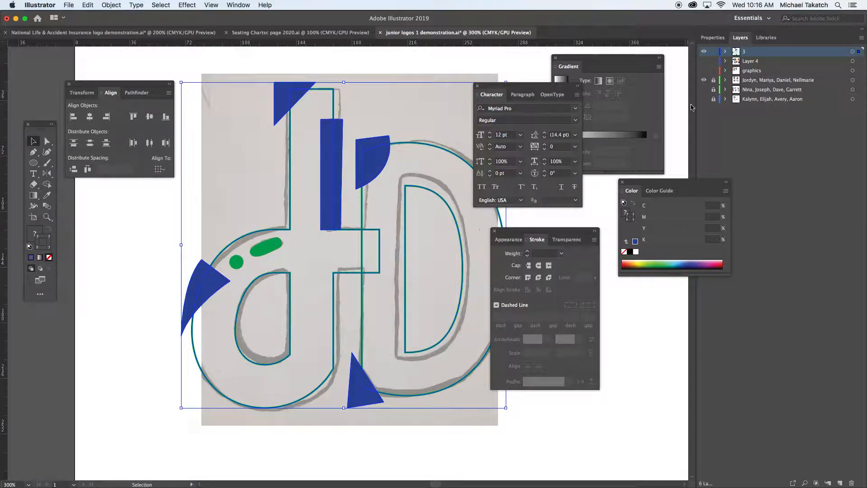
left_click(703, 81)
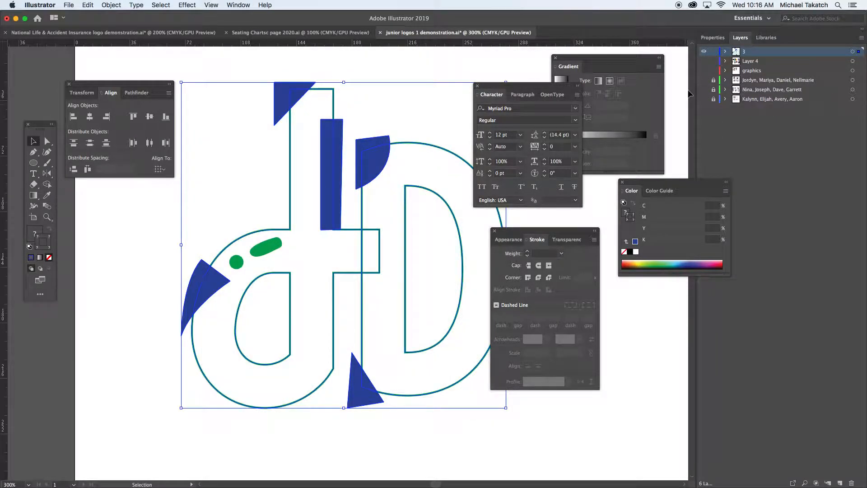
left_click(47, 184)
left_click_drag(294, 92, 282, 91)
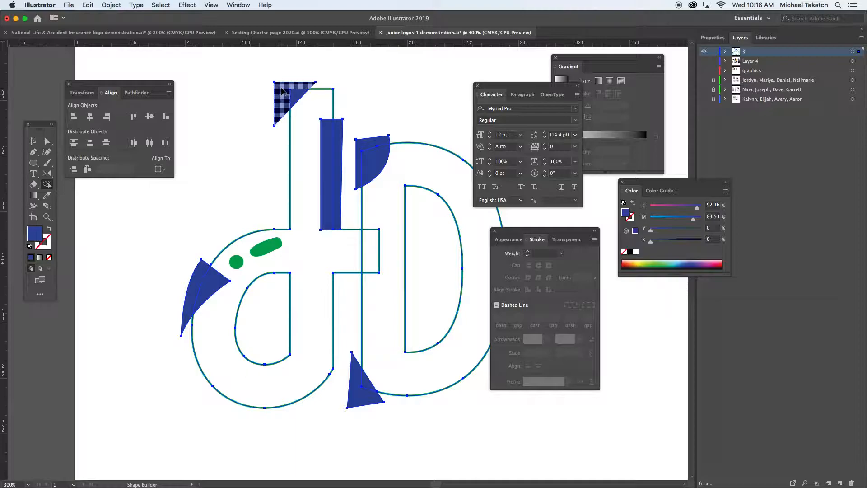
left_click_drag(282, 91, 282, 92)
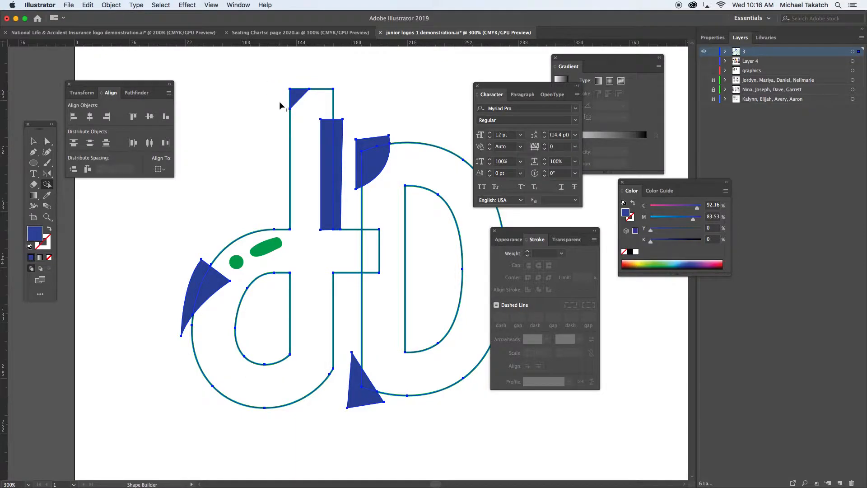
left_click(339, 136, "alt")
left_click(365, 143, "alt")
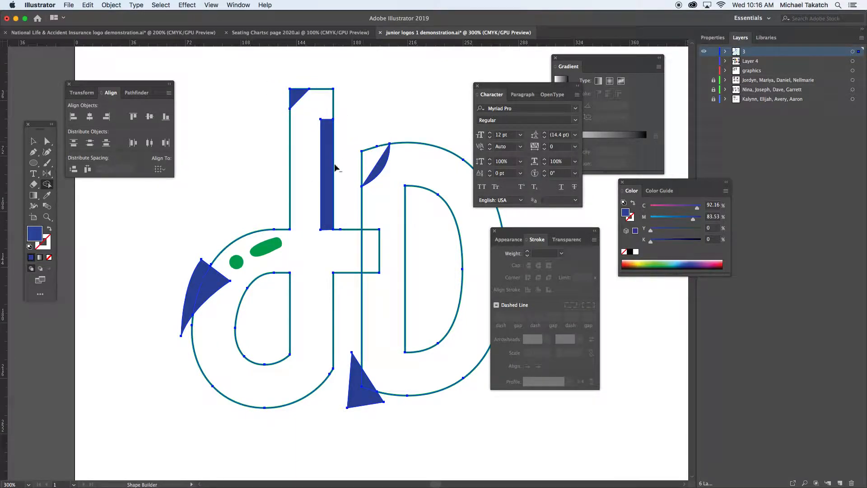
left_click(189, 314, "alt")
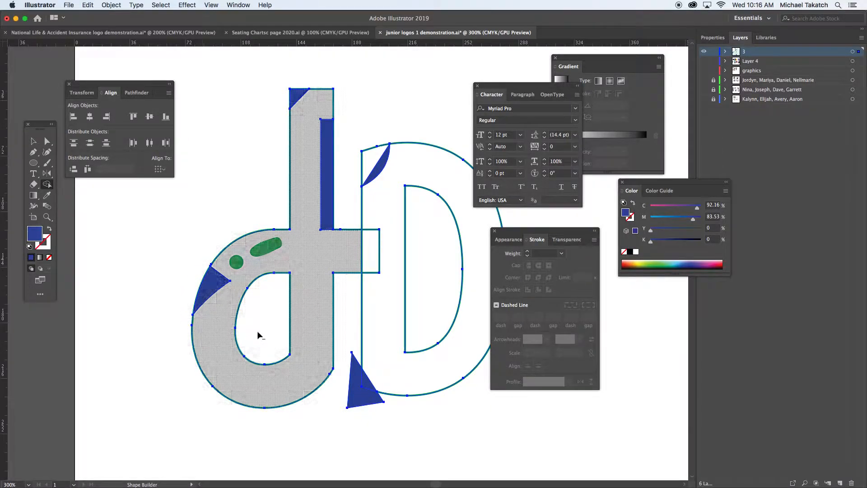
left_click(356, 403, "alt")
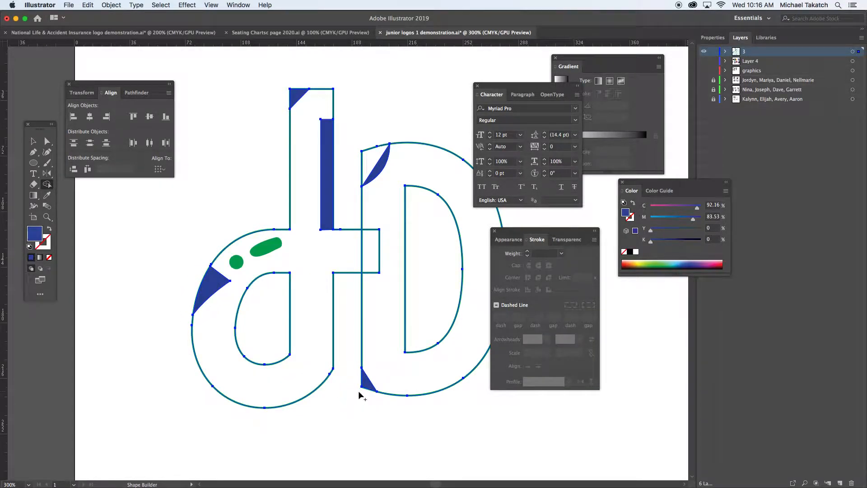
key("super+z")
key("super+z")
key("super+z")
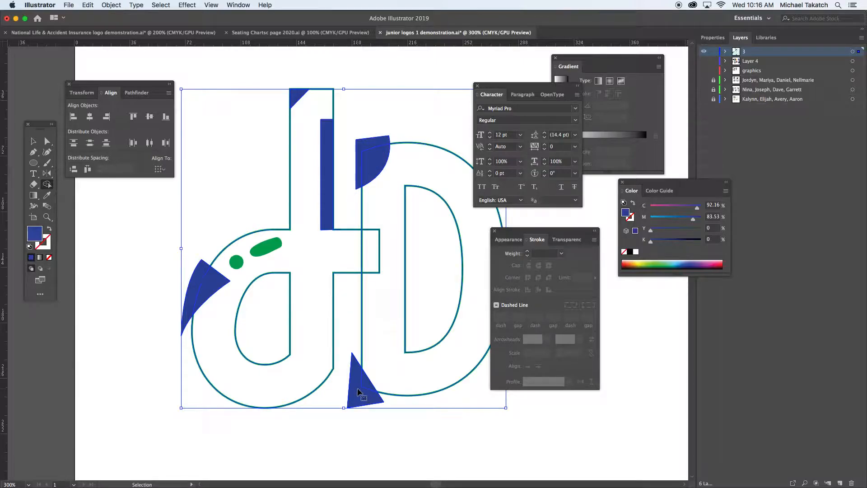
Use Shape Builder to remove the parts of both D corner shapes and the d's bowl triangle that lie outside the letters, and deselect
left_click(366, 148, "alt")
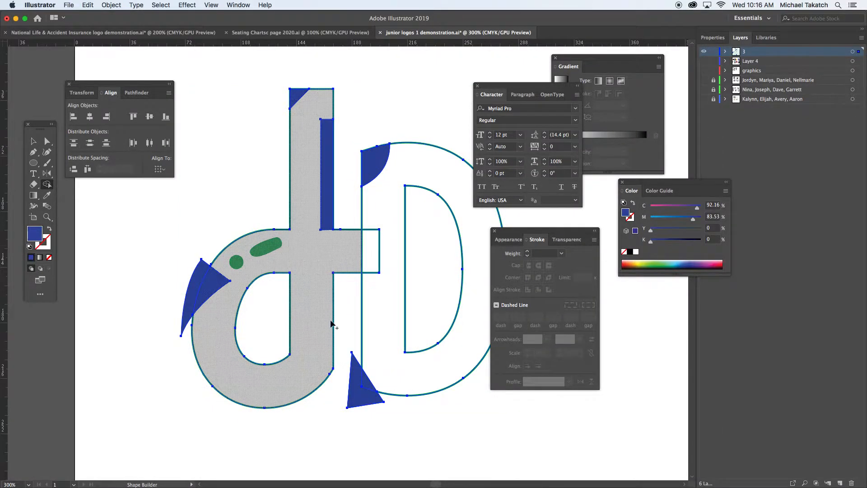
left_click(353, 368, "alt")
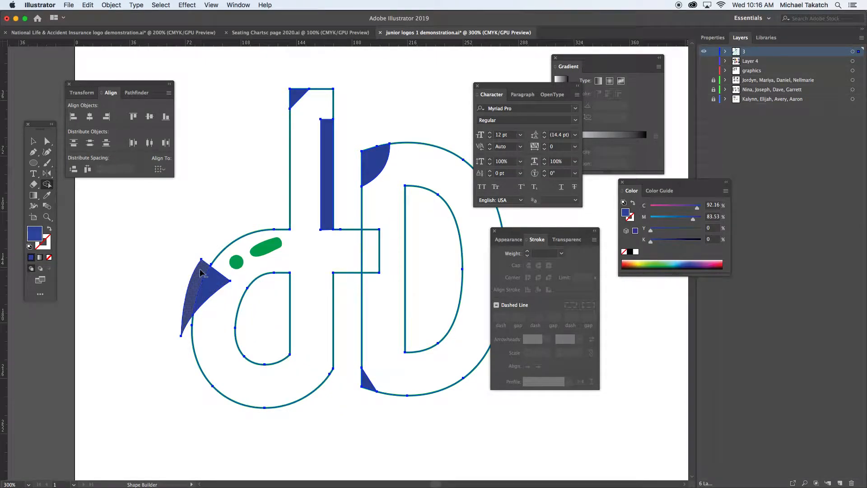
left_click(201, 273, "alt")
left_click(33, 141)
left_click(174, 204)
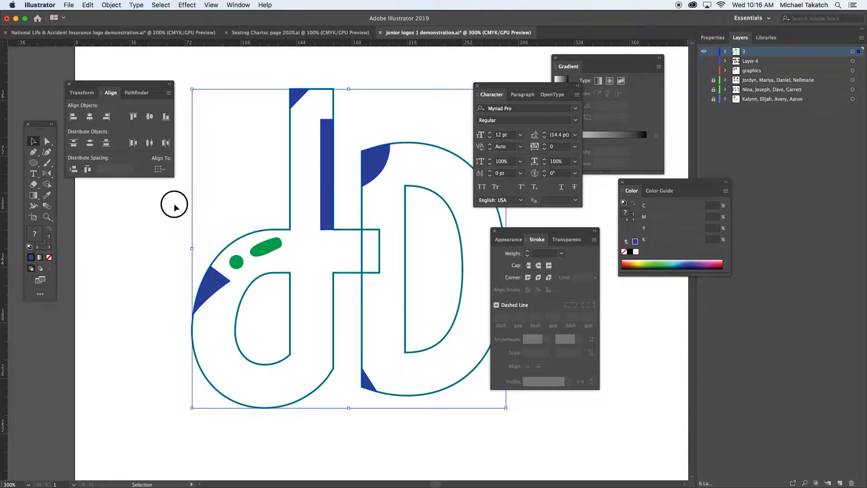
Select the d and D outlines and fill them with yellow from the colour spectrum
left_click(277, 231)
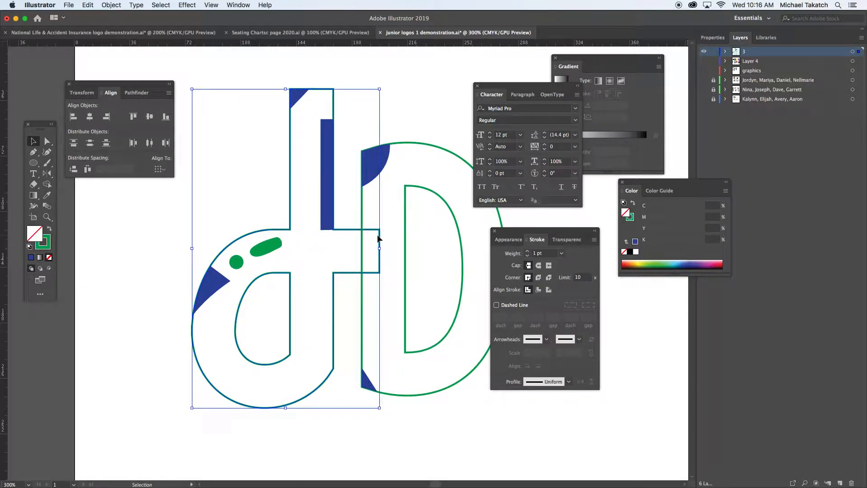
left_click(406, 230, "shift")
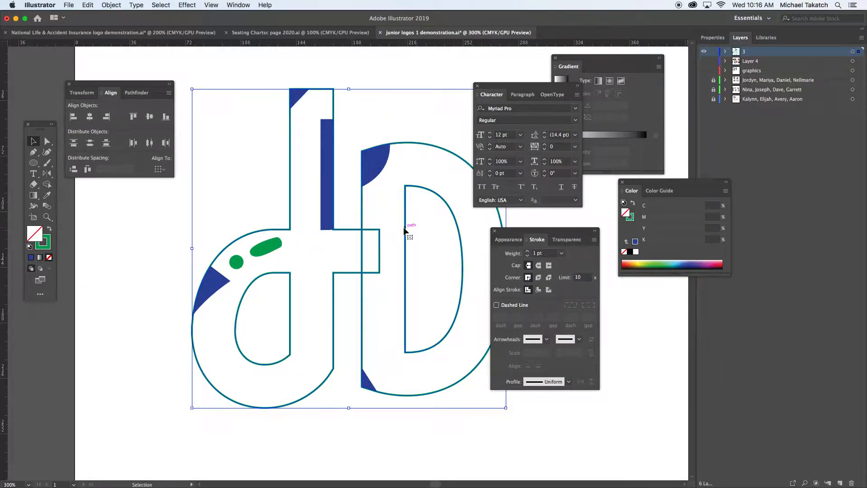
left_click(643, 260)
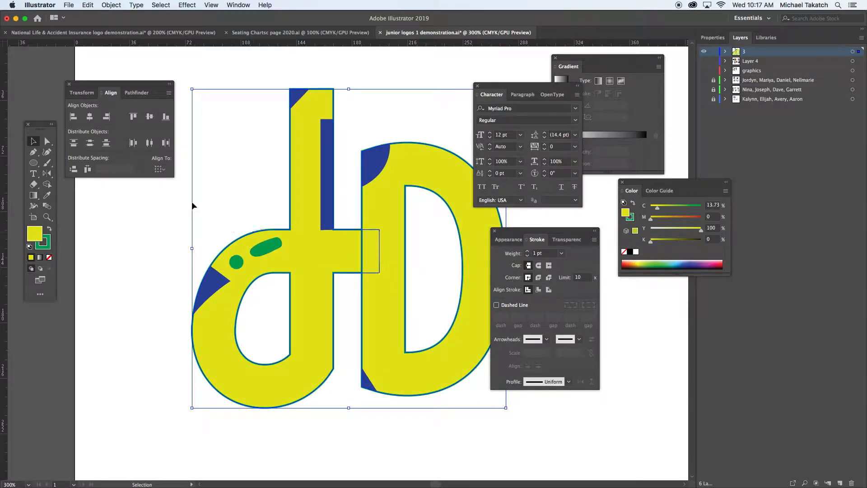
Merge the d's overlapping crossbar and the D into one shape with Shape Builder, and deselect
left_click(46, 184)
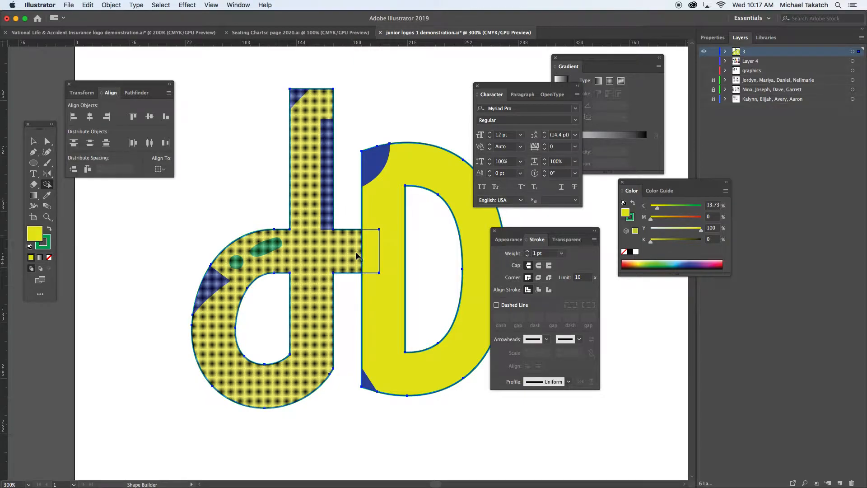
left_click_drag(355, 251, 385, 251)
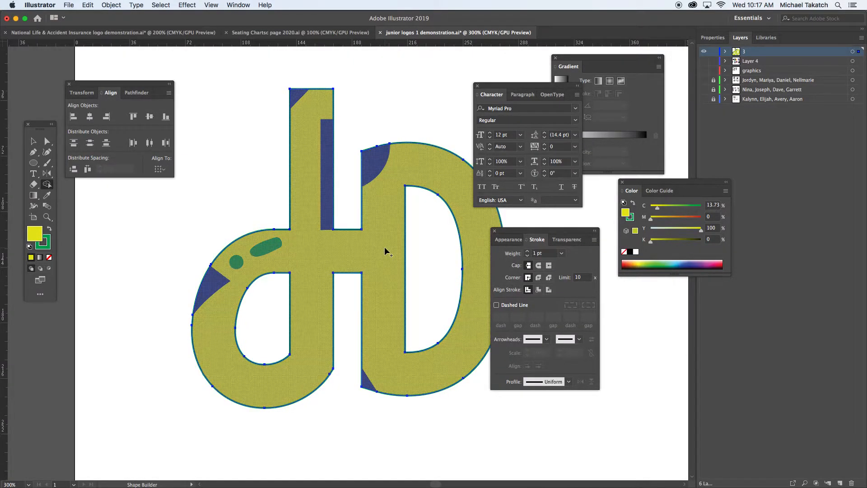
left_click(33, 141)
left_click(126, 201)
Move the merged dD shape to check that the letters are joined, undo the move and deselect
left_click_drag(321, 265, 338, 310)
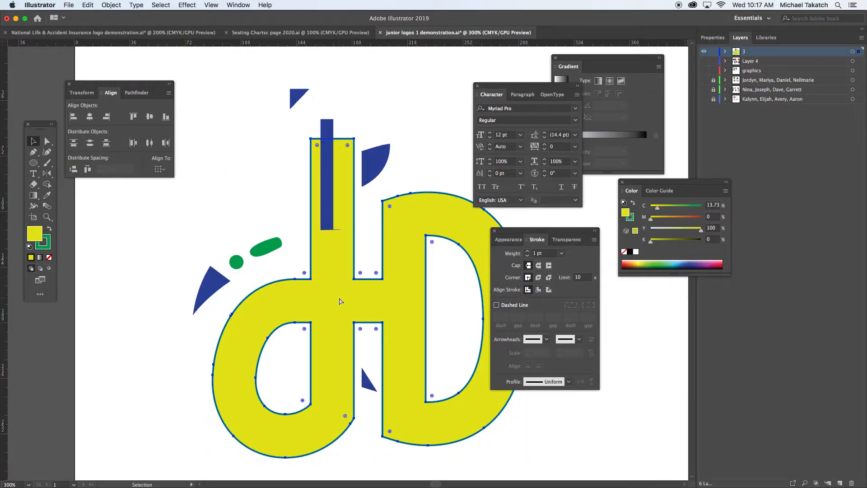
key("super+z")
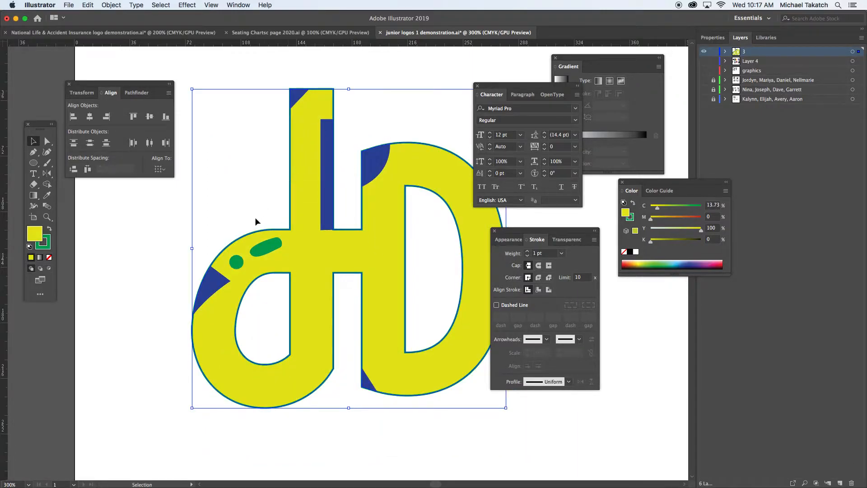
left_click(158, 229)
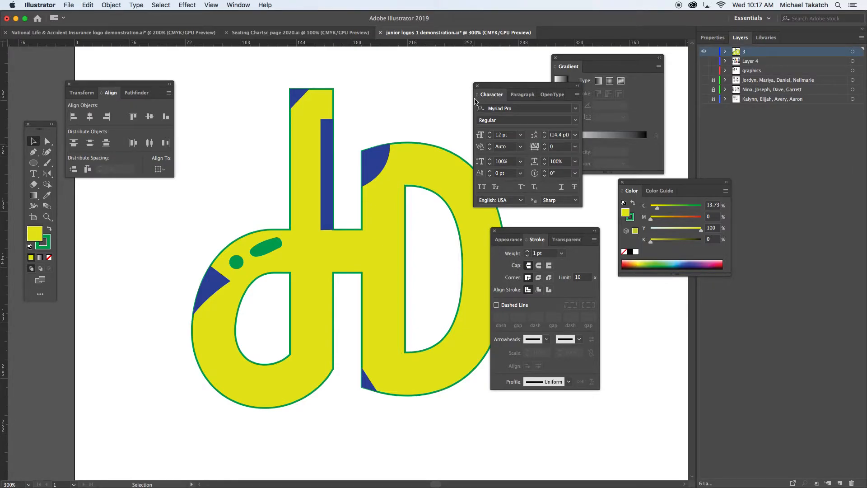
Hide all panels to view the dD logo on its own
key("Tab")
key("super")
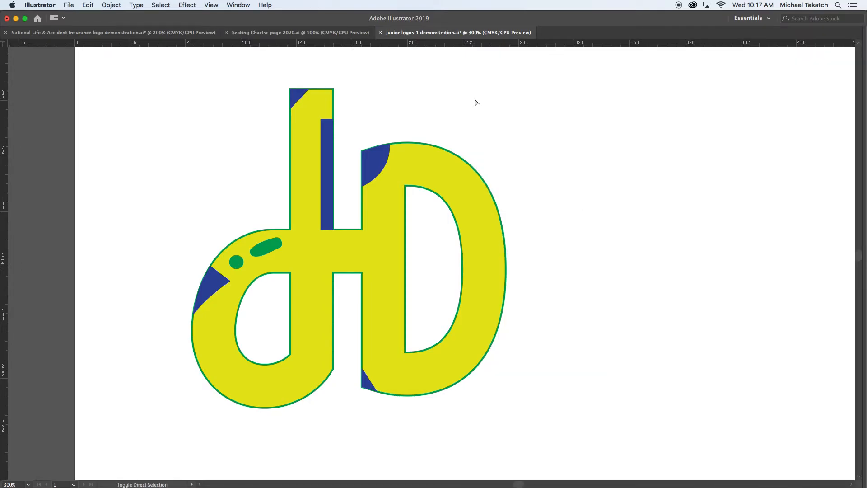
left_click_drag(152, 68, 531, 438)
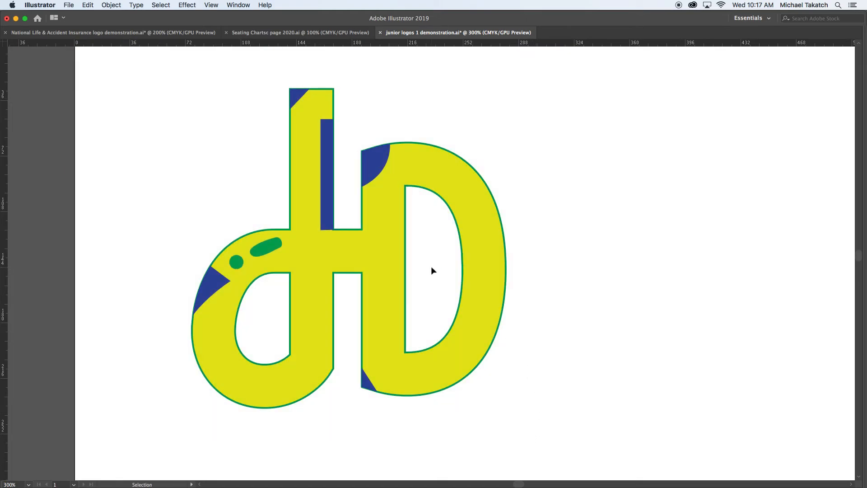